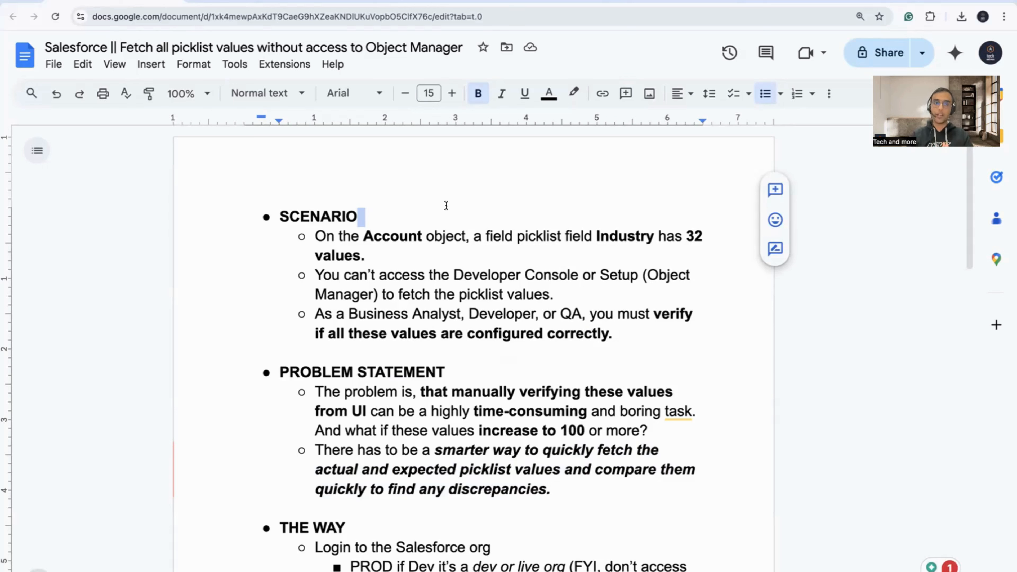
# - Switch to the Farmers Coop. of Florida account in Salesforce and locate its Industry field among the record details
pyautogui.click(271, 2)
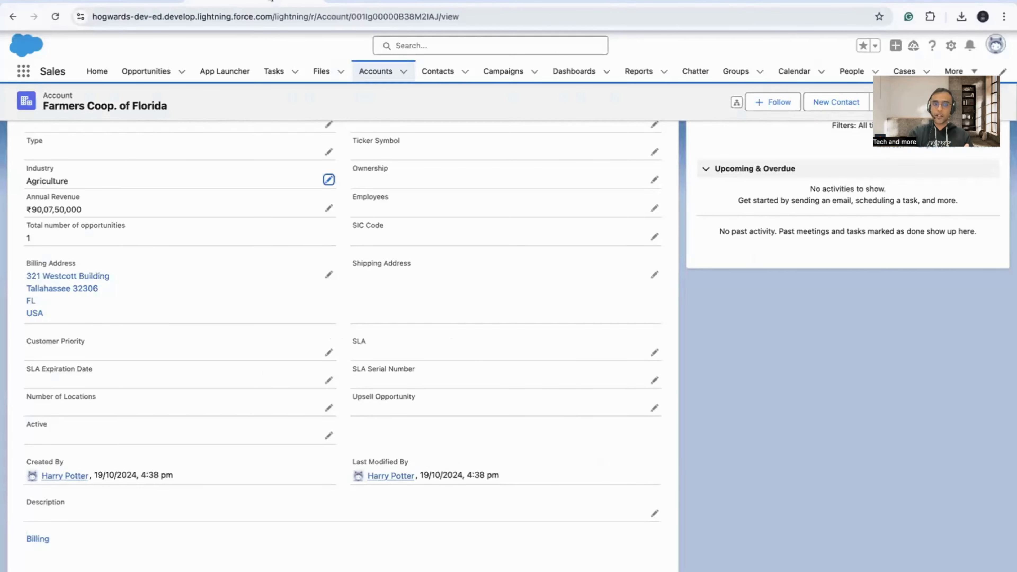
pyautogui.scroll(4, 164, 328)
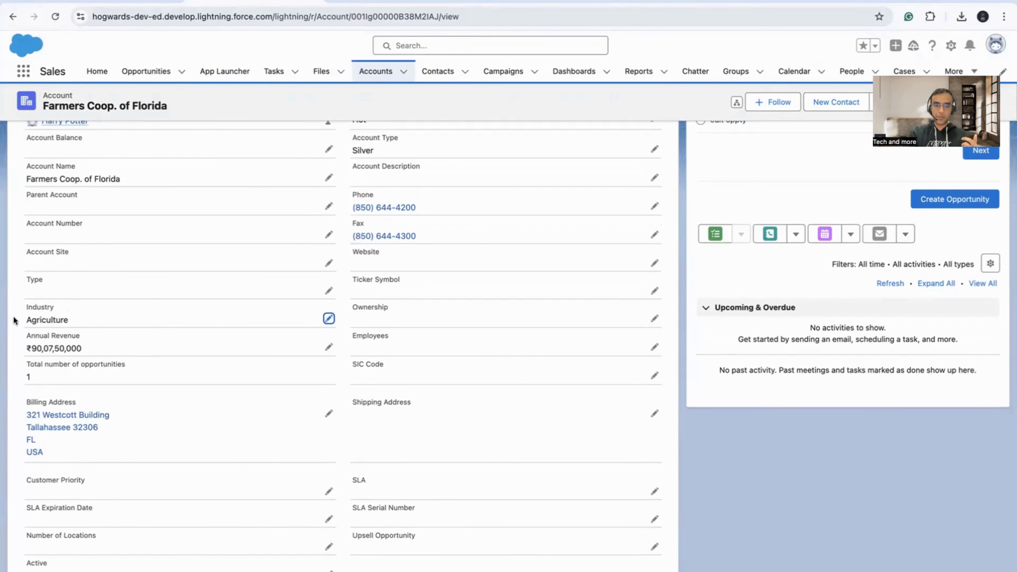
pyautogui.scroll(2, 86, 294)
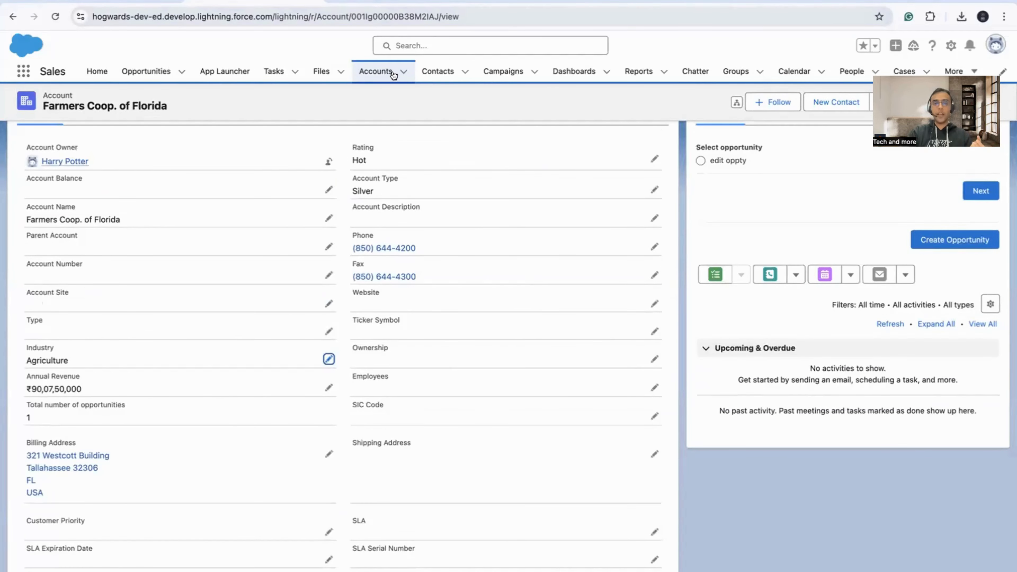
pyautogui.scroll(-2, 20, 306)
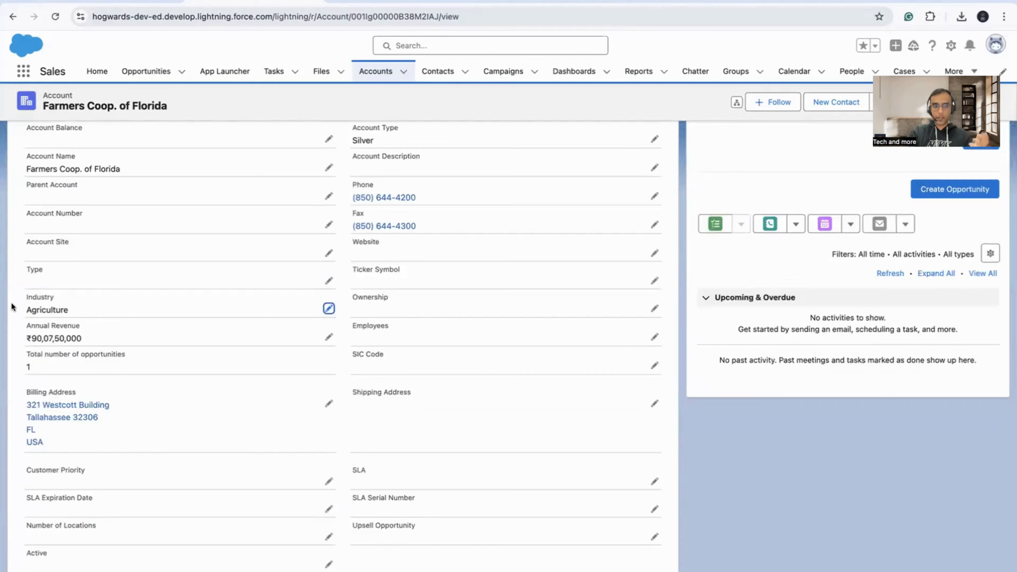
pyautogui.scroll(5, 18, 300)
# - Open the account's Industry field for editing and look through its picklist values without choosing another one
pyautogui.moveTo(50, 288); pyautogui.dragTo(117, 282)
pyautogui.click(724, 311)
pyautogui.click(272, 340)
pyautogui.scroll(-3, 266, 372)
pyautogui.scroll(-2, 266, 372)
pyautogui.scroll(-10, 215, 428)
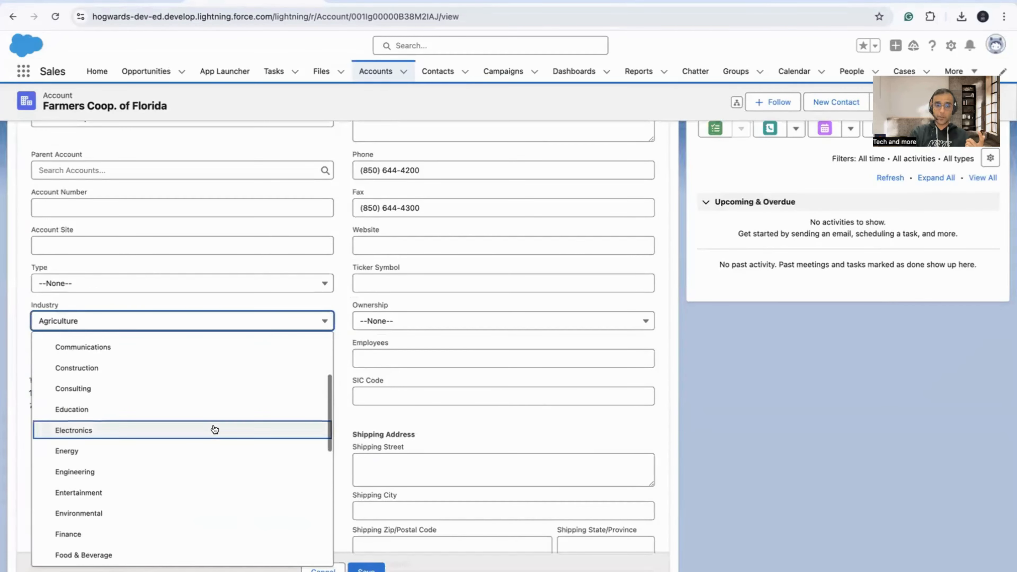
pyautogui.scroll(10, 214, 428)
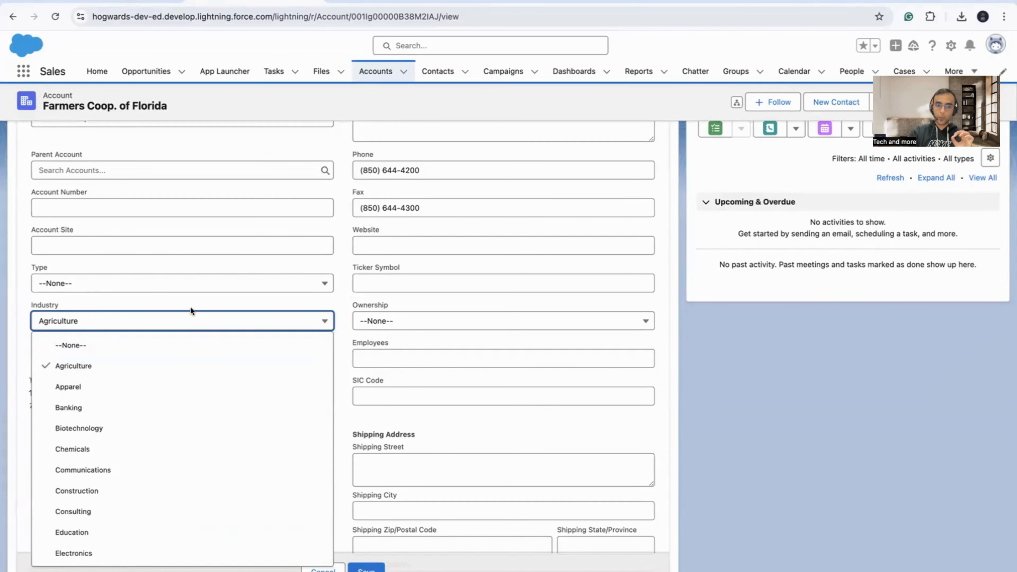
pyautogui.click(192, 320)
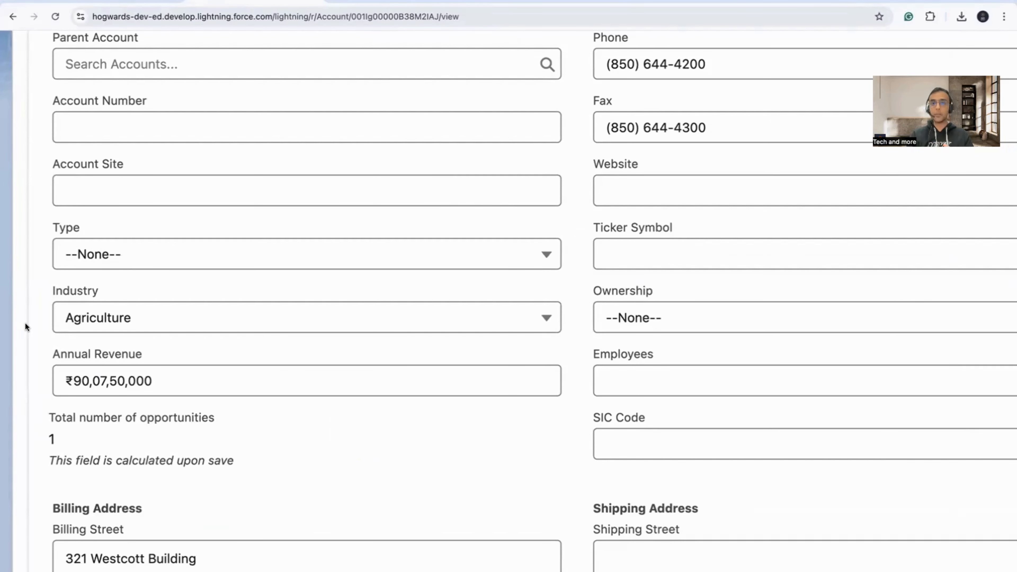
# - Switch to the Expected vs Actual validation spreadsheet and select the expected values in A2:A33
pyautogui.click(674, 2)
pyautogui.click(83, 178)
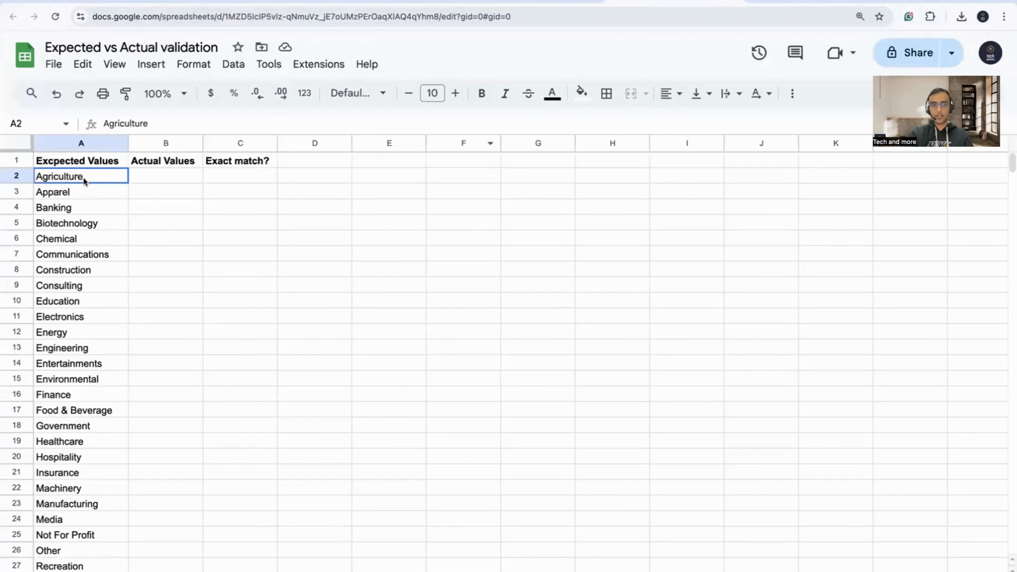
pyautogui.scroll(-5, 91, 318)
pyautogui.keyDown('shift'); pyautogui.click(85, 460); pyautogui.keyUp('shift')
pyautogui.scroll(5, 85, 460)
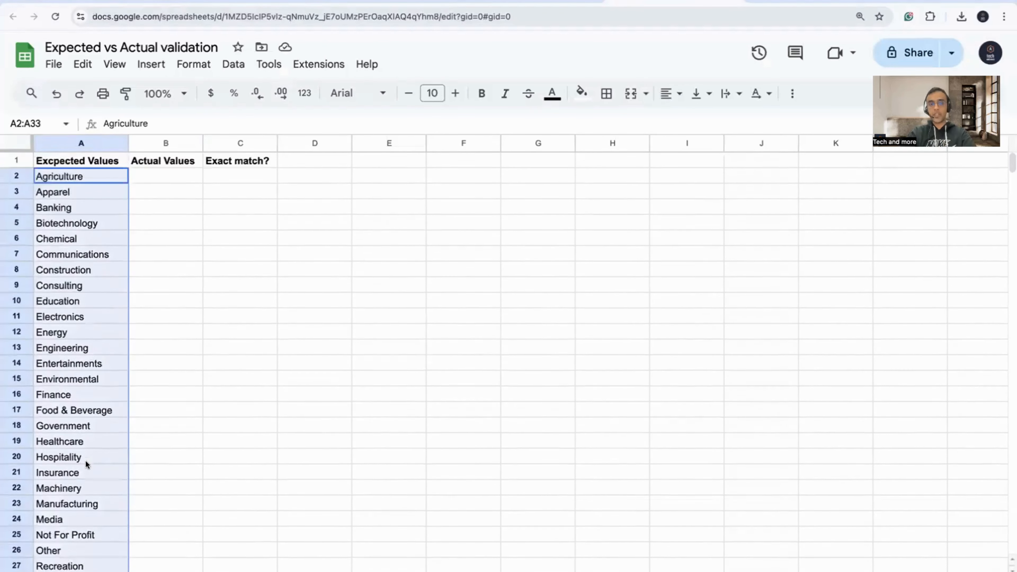
# - Return to the Farmers Coop. of Florida account in Salesforce and cancel the open record edit
pyautogui.click(283, 1)
pyautogui.click(674, 2)
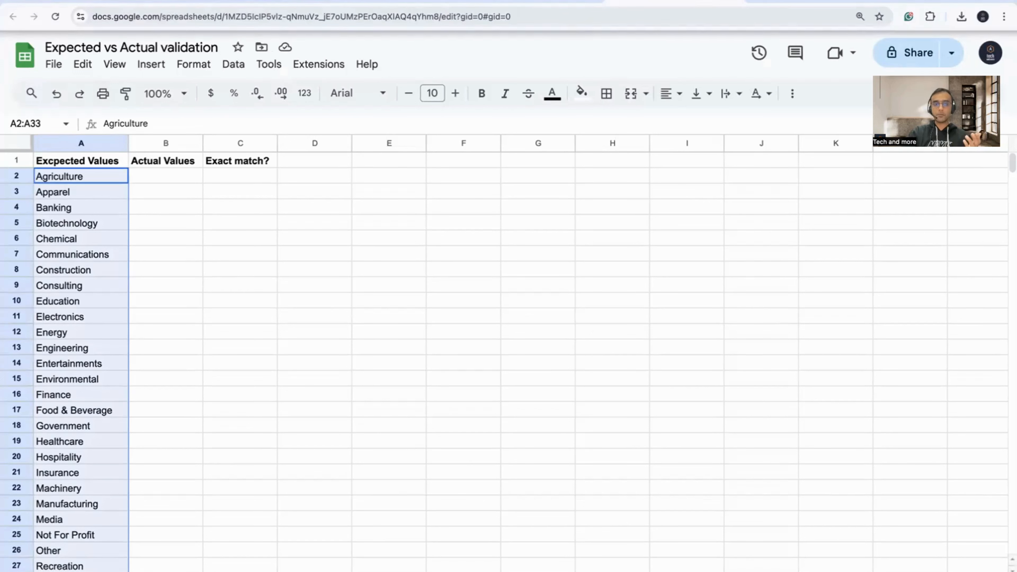
pyautogui.click(252, 3)
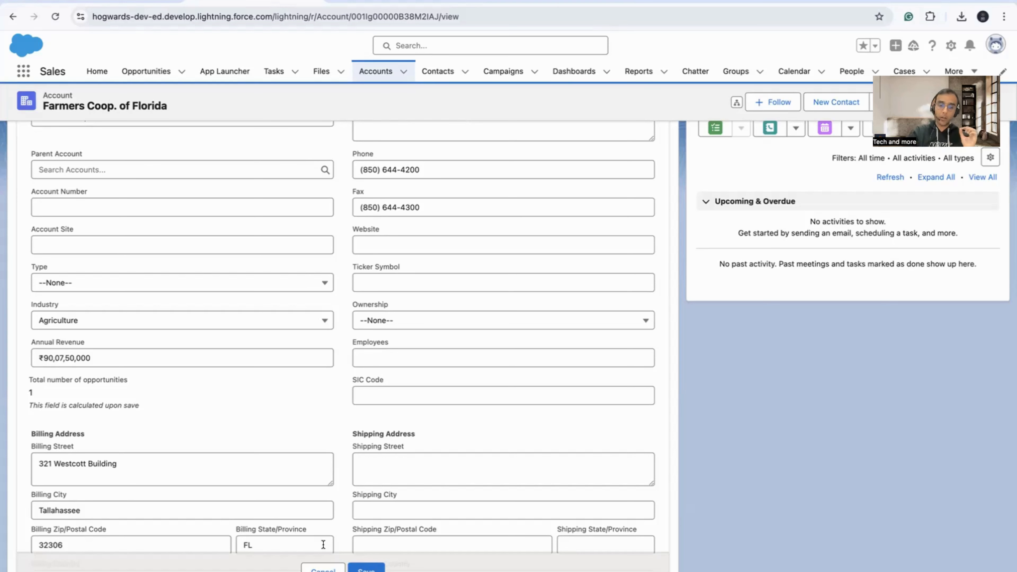
pyautogui.click(323, 569)
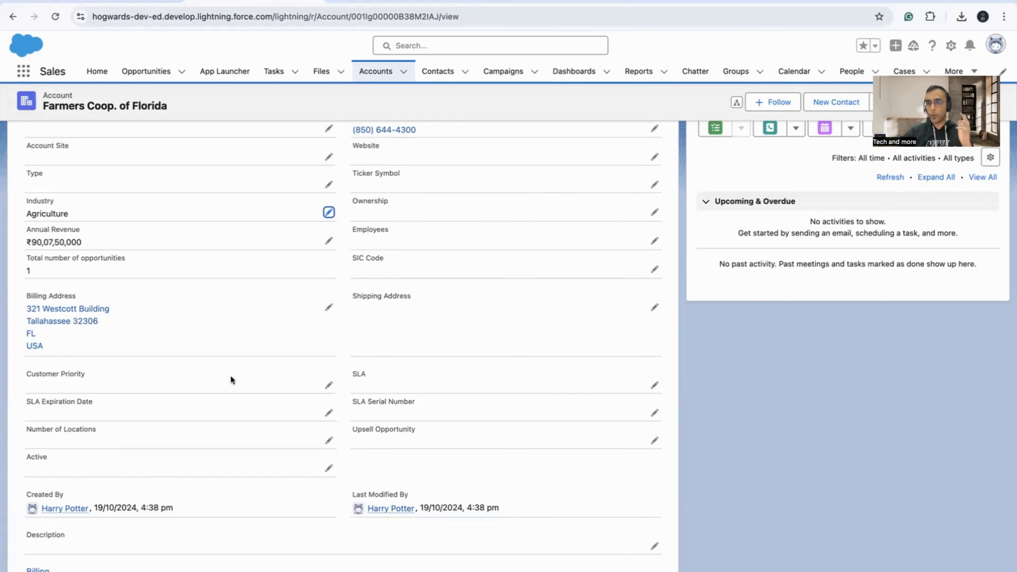
# - Reopen the account's Industry field for editing and browse its picklist values
pyautogui.click(329, 212)
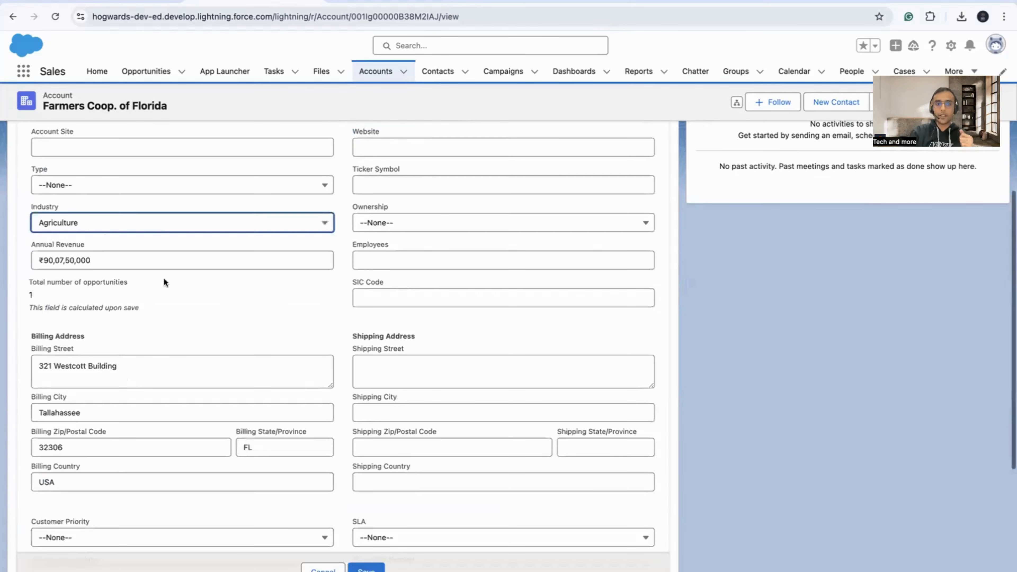
pyautogui.click(159, 224)
pyautogui.scroll(-2, 158, 257)
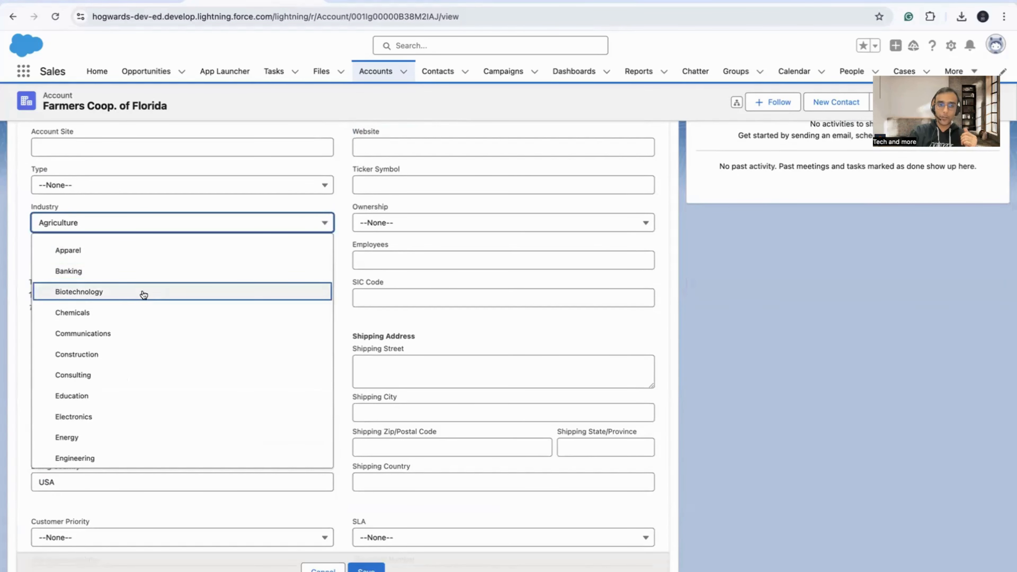
pyautogui.scroll(-3, 140, 336)
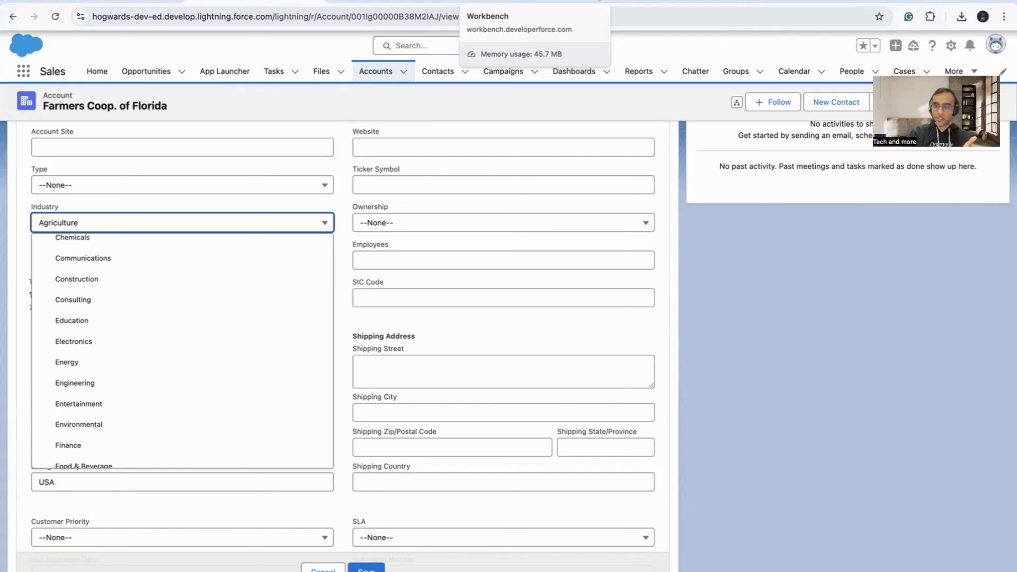
# - Switch to the notes document and highlight the text from the Scenario bullets through the end of the Problem Statement
pyautogui.click(101, 3)
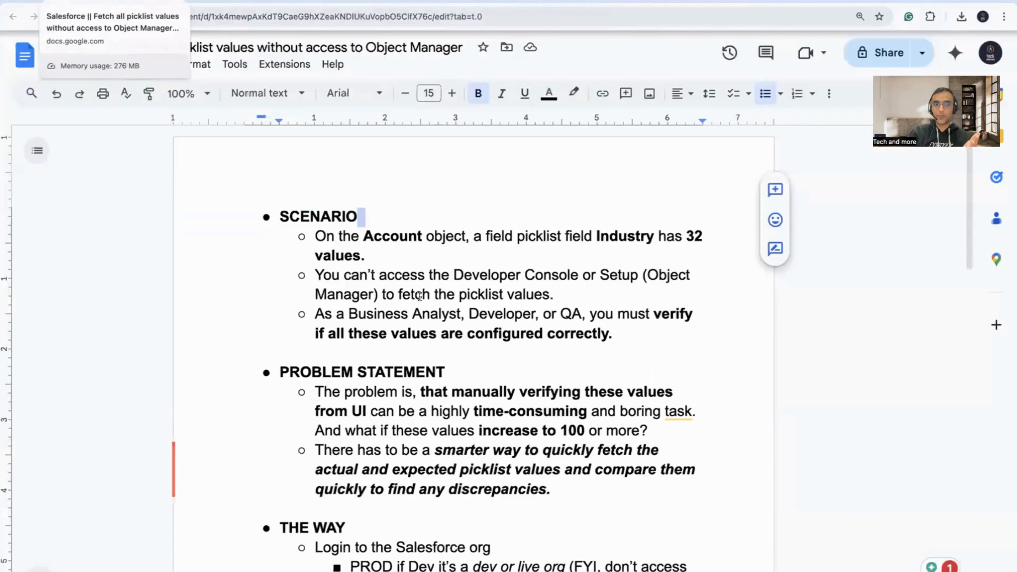
pyautogui.scroll(-1, 357, 281)
pyautogui.scroll(-3, 357, 282)
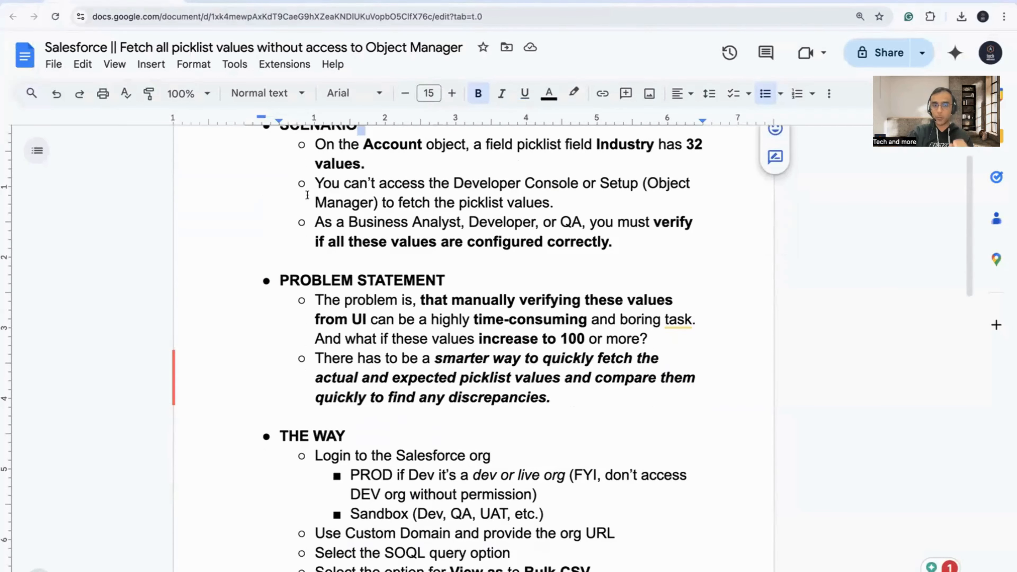
pyautogui.press('Right')
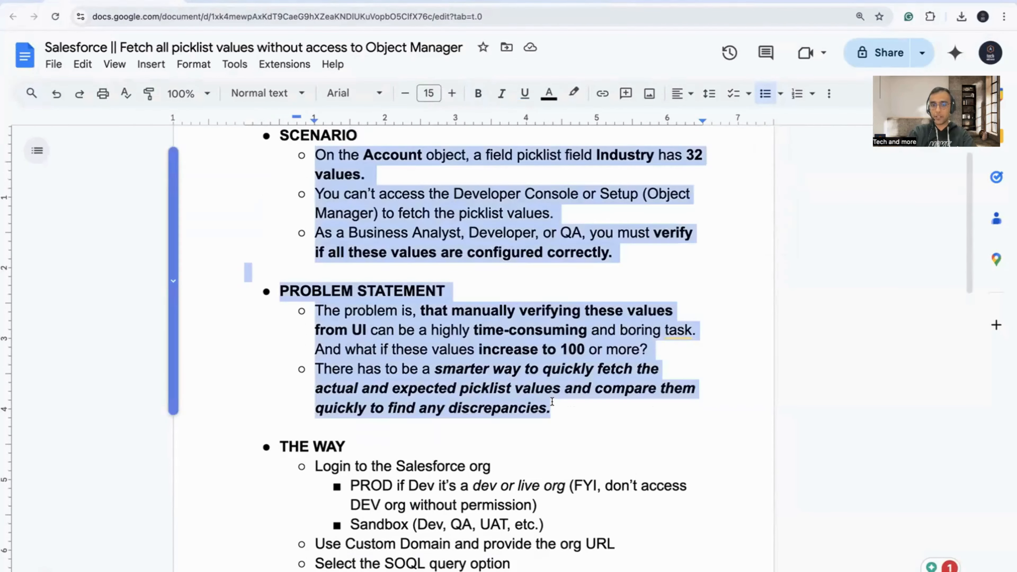
pyautogui.keyDown('shift'); pyautogui.click(552, 402); pyautogui.keyUp('shift')
pyautogui.scroll(1, 552, 401)
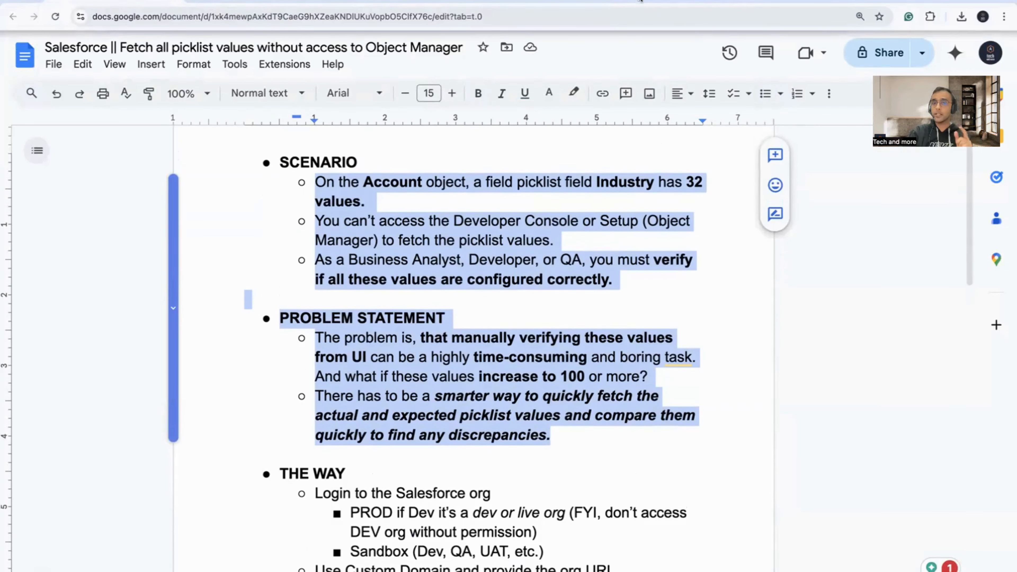
# - Look at the Exact match? column in the Expected vs Actual validation spreadsheet, and return to the notes document
pyautogui.hotkey('ctrl', 'Tab')
pyautogui.click(260, 222)
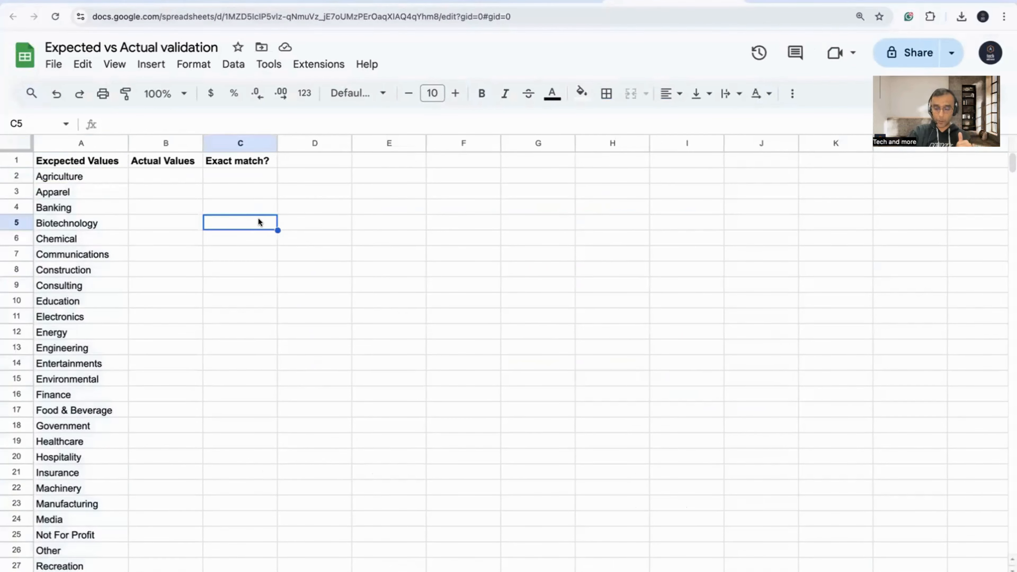
pyautogui.hotkey('ctrl', 'shift', 'Tab')
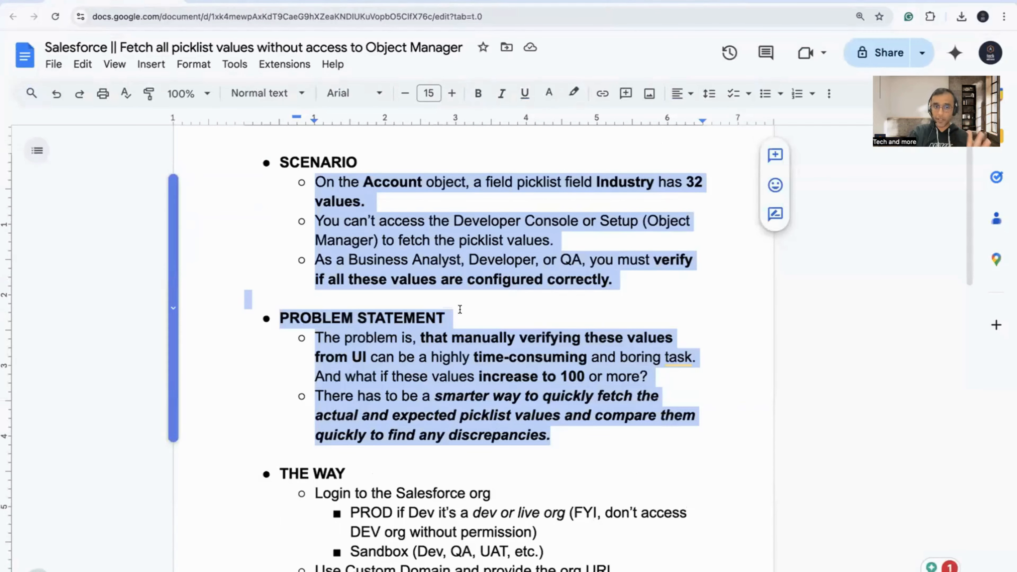
# - Review the Scenario and Problem Statement again, and read the login and SOQL query instructions under The Way
pyautogui.scroll(1, 459, 309)
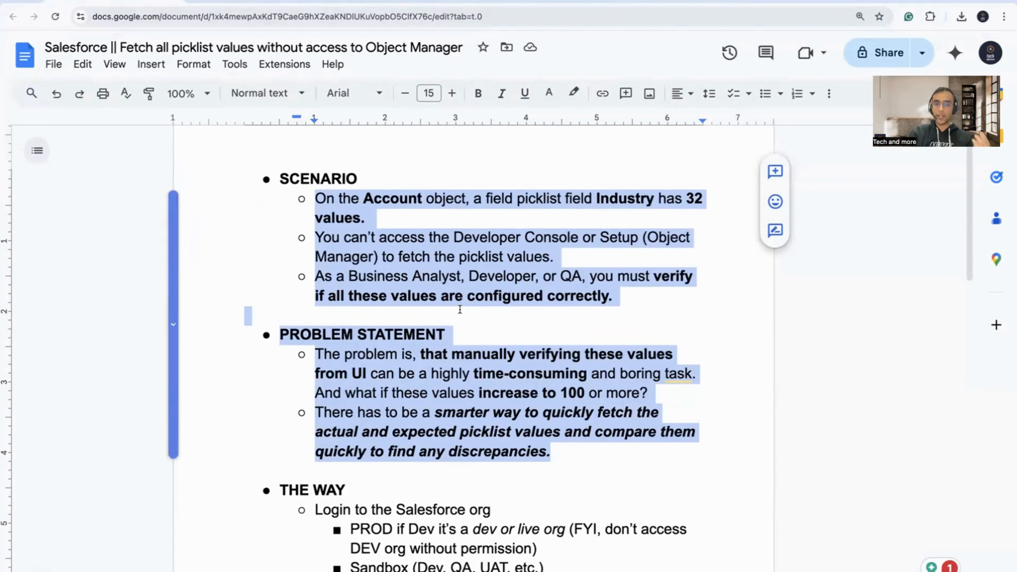
pyautogui.scroll(-1, 460, 309)
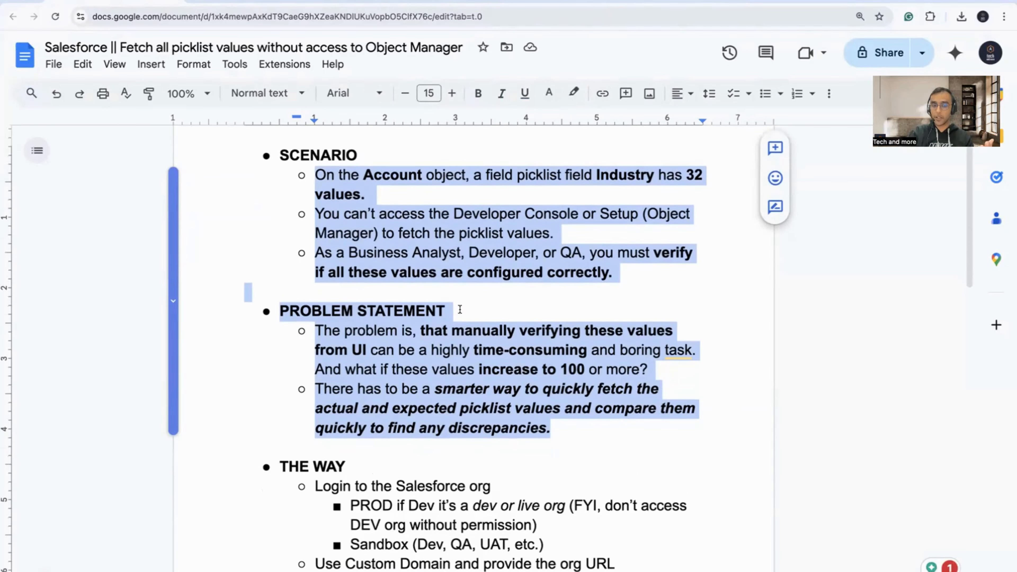
pyautogui.scroll(-5, 408, 287)
pyautogui.scroll(5, 408, 287)
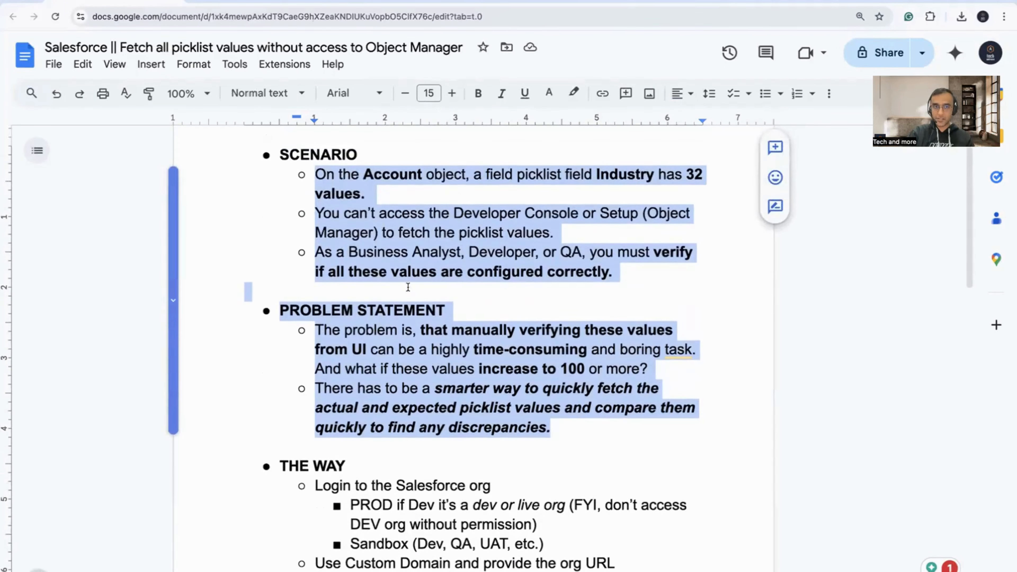
pyautogui.scroll(-5, 408, 287)
pyautogui.scroll(-2, 410, 305)
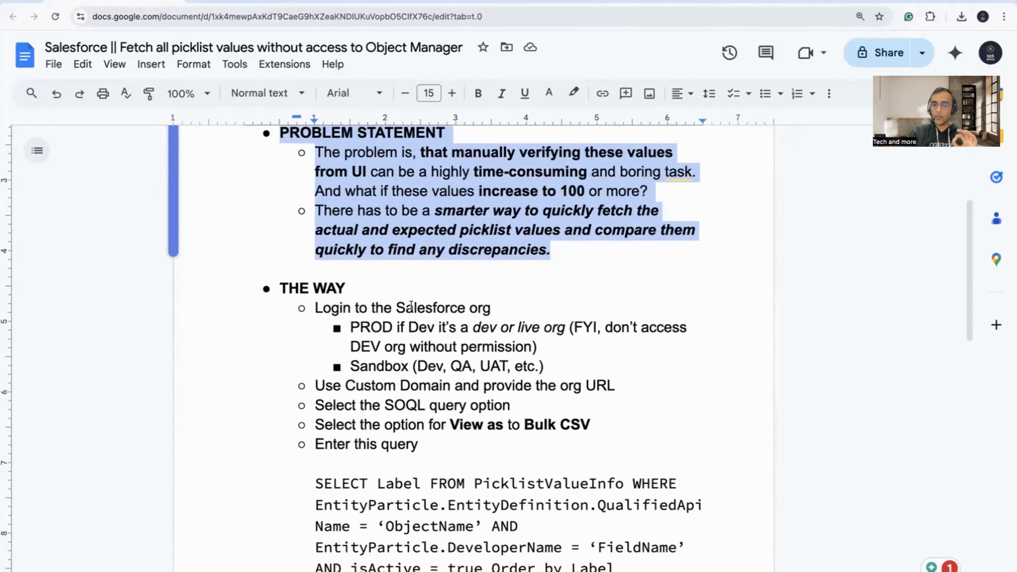
# - Switch to the Workbench login page and choose Production as the environment
pyautogui.hotkey('ctrl', 'Tab')
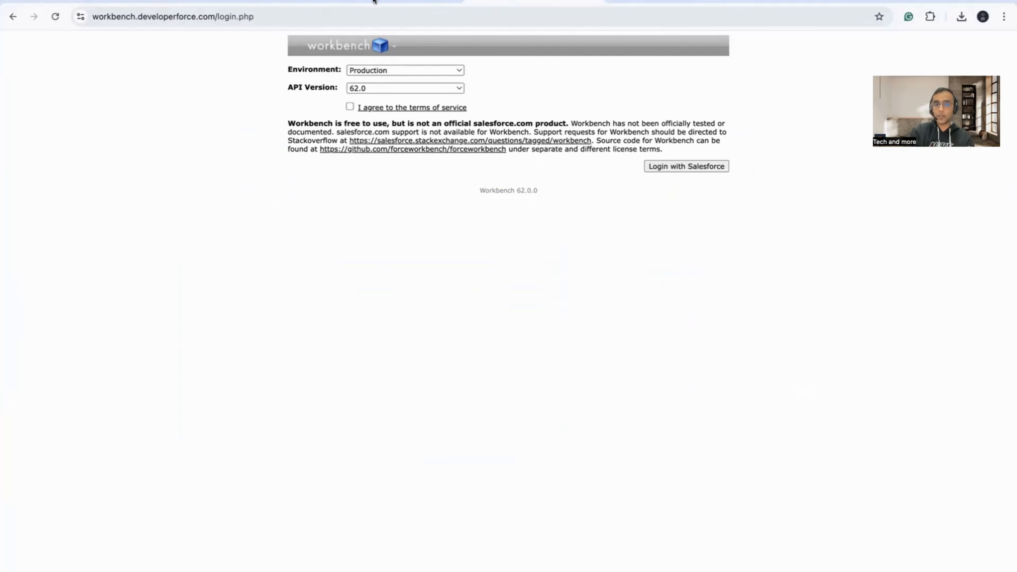
pyautogui.hotkey('ctrl', 'Tab')
pyautogui.hotkey('ctrl', 'shift', 'Tab')
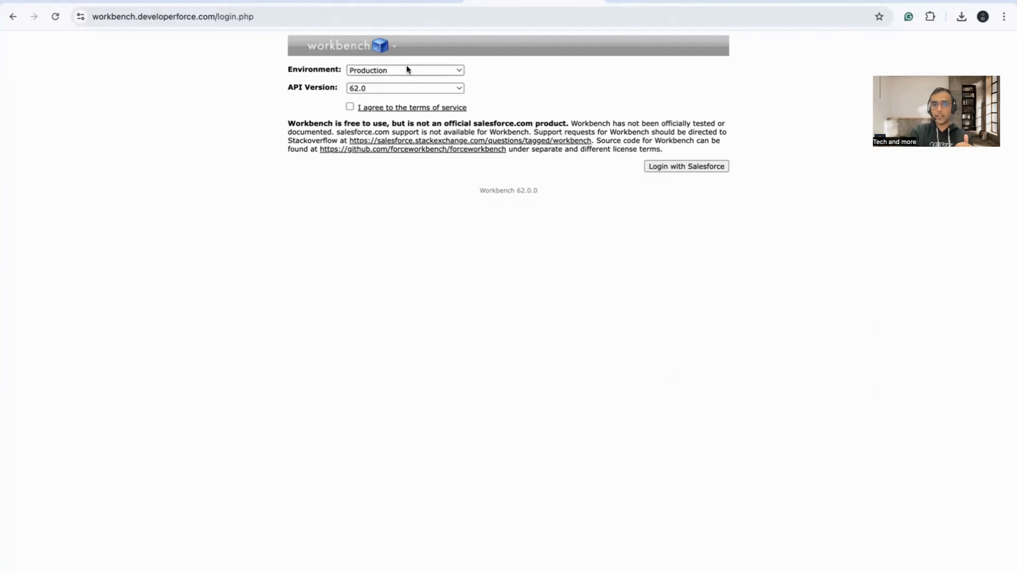
pyautogui.click(406, 69)
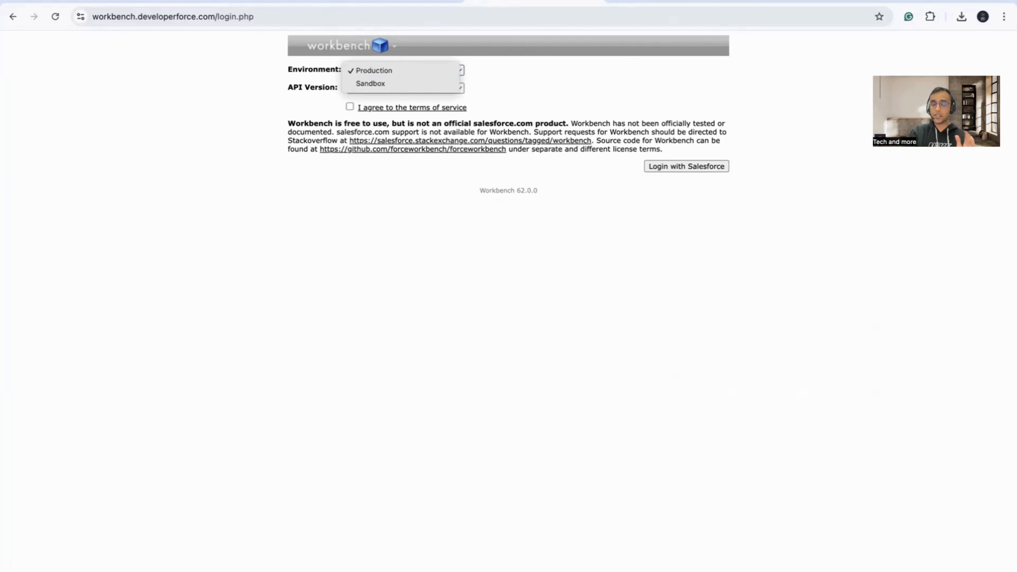
pyautogui.click(371, 70)
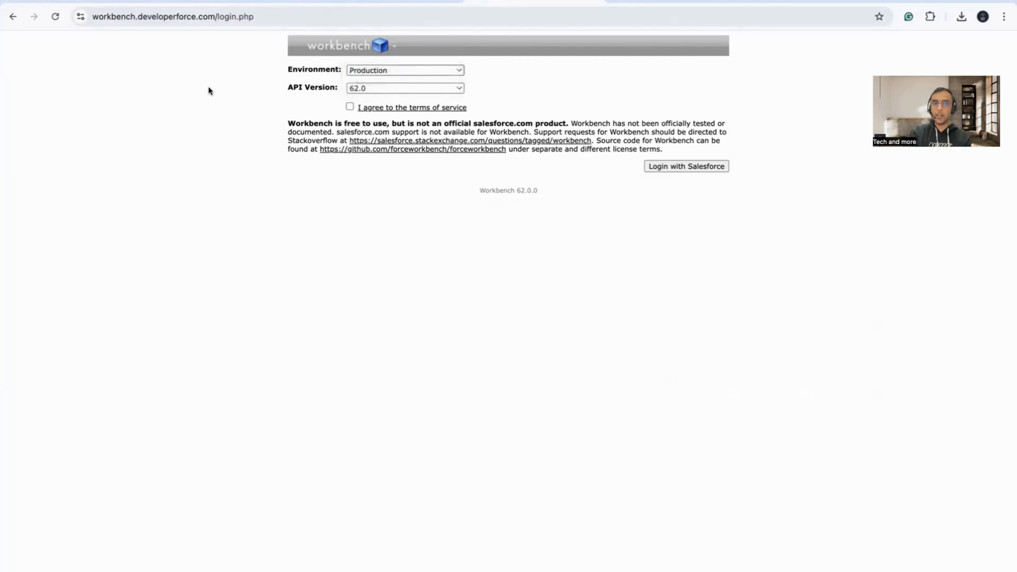
# - Set the Workbench login environment to Sandbox
pyautogui.click(361, 71)
pyautogui.click(366, 80)
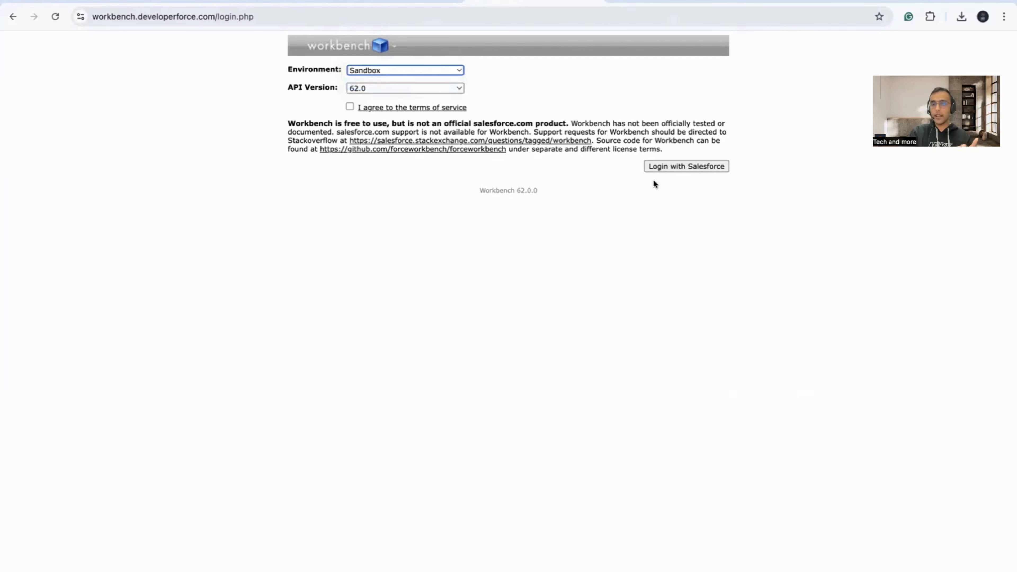
# - Set the environment to Production, agree to the terms of service, and log in to Workbench with Salesforce
pyautogui.click(400, 69)
pyautogui.click(400, 57)
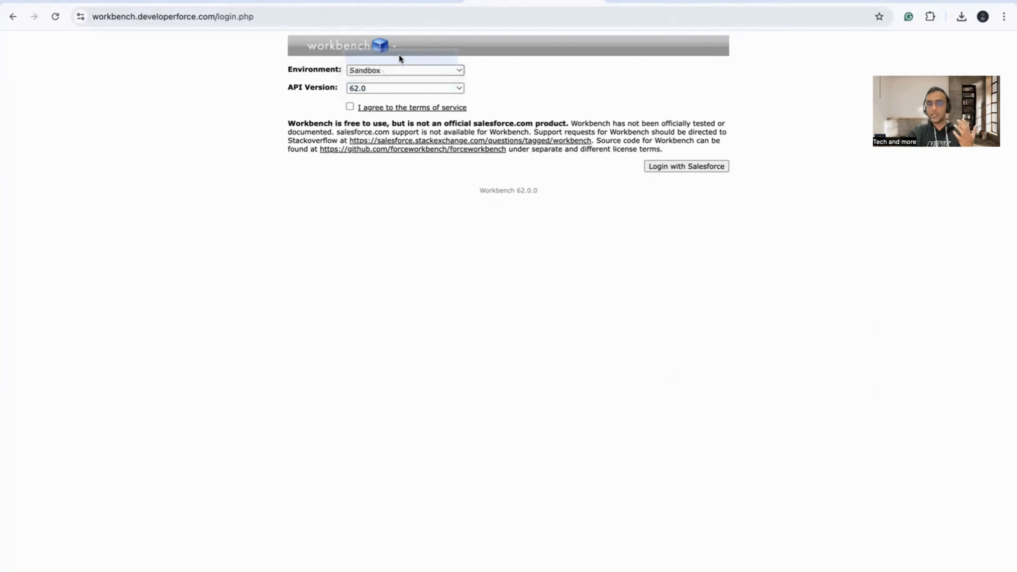
pyautogui.click(350, 106)
pyautogui.click(679, 161)
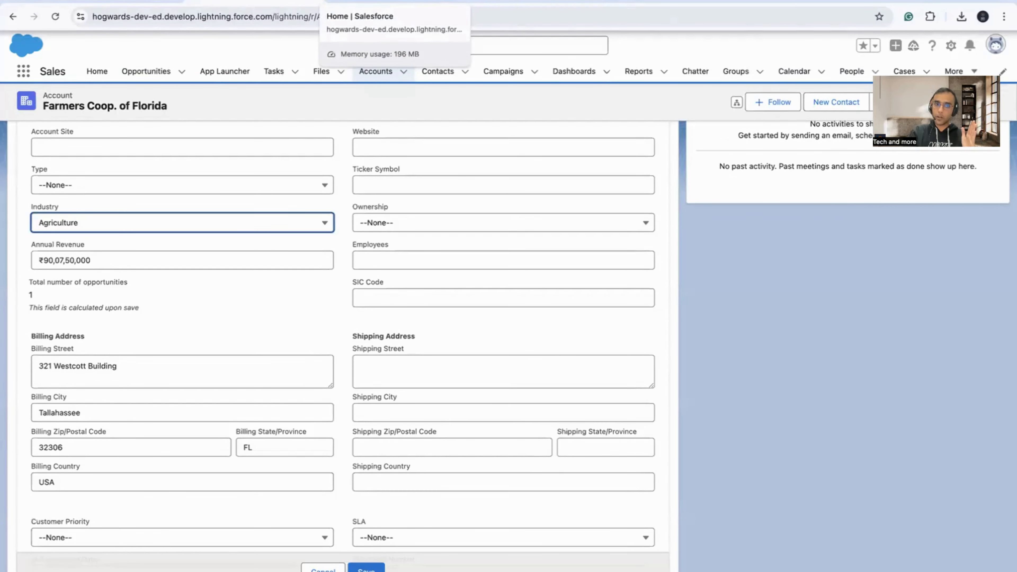
pyautogui.click(495, 2)
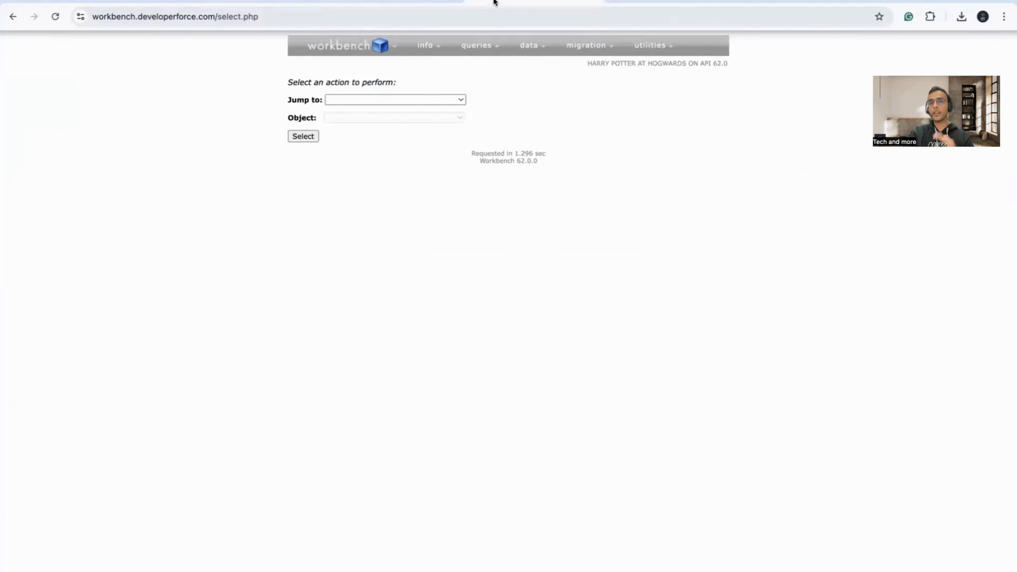
# - Return to the Workbench login page, set the environment to Sandbox, and proceed to the Salesforce login
pyautogui.click(13, 16)
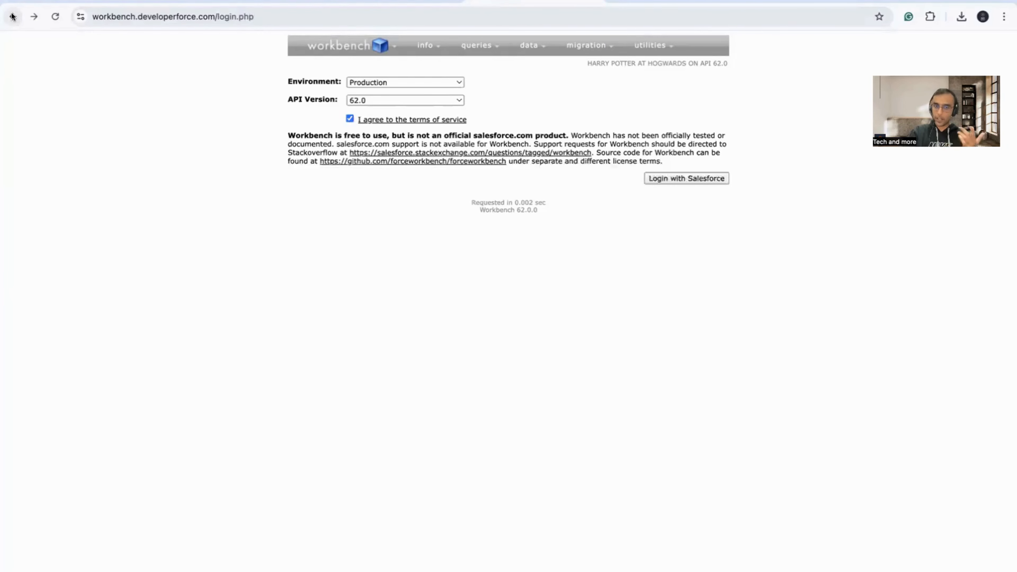
pyautogui.moveTo(476, 45)
pyautogui.click(416, 81)
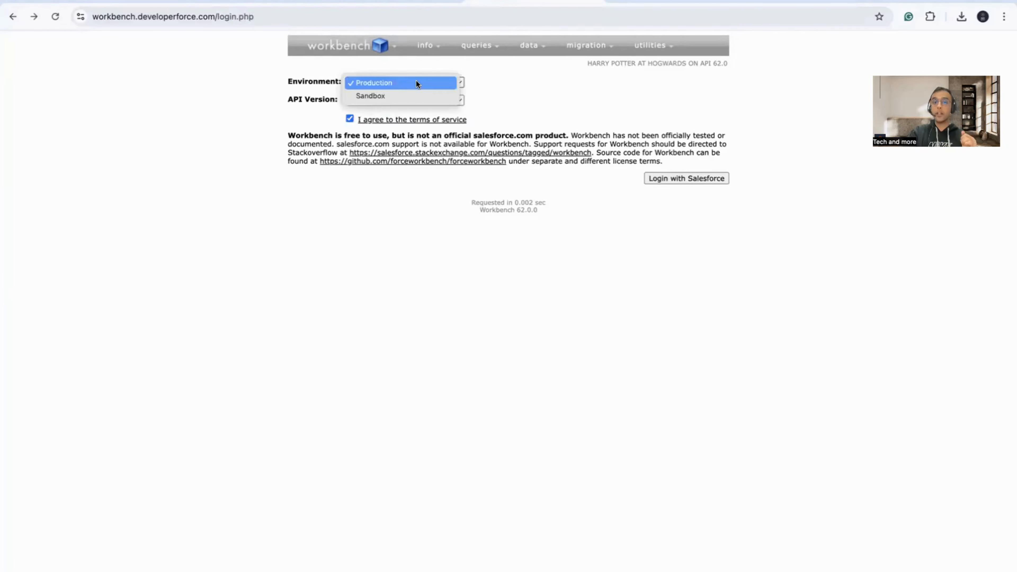
pyautogui.click(416, 95)
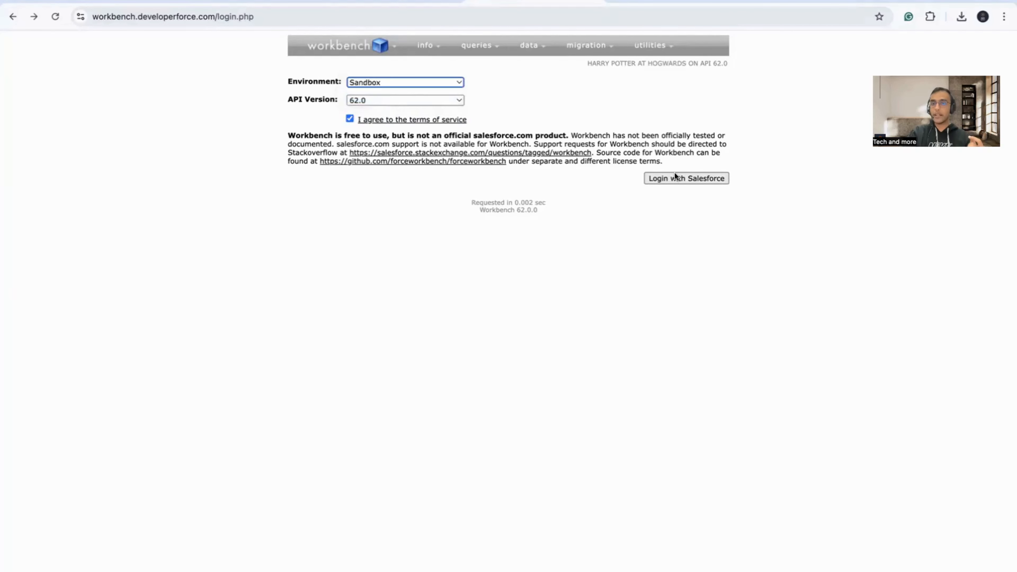
pyautogui.click(674, 177)
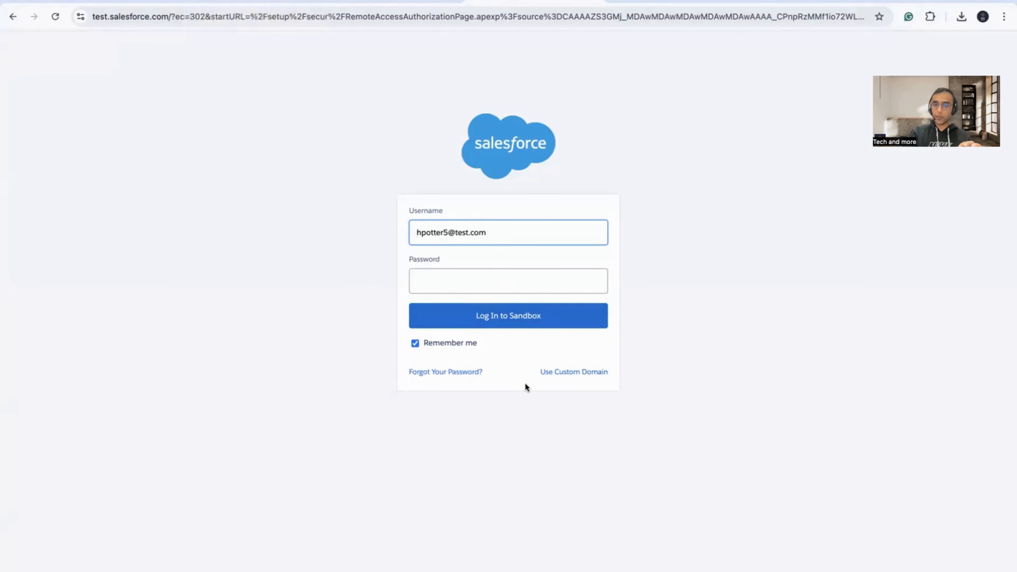
# - Enter hogwards-dev-ed.develop.lightning.force.com, copied from the open Account record's URL, as the custom login domain, and go back without continuing
pyautogui.click(559, 372)
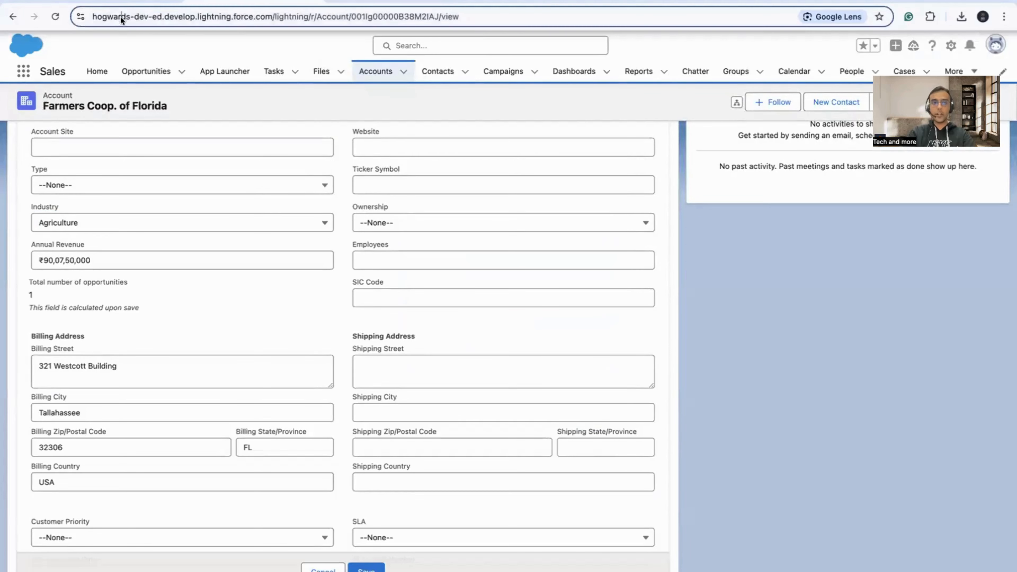
pyautogui.doubleClick(121, 18)
pyautogui.keyDown('shift'); pyautogui.click(301, 17); pyautogui.keyUp('shift')
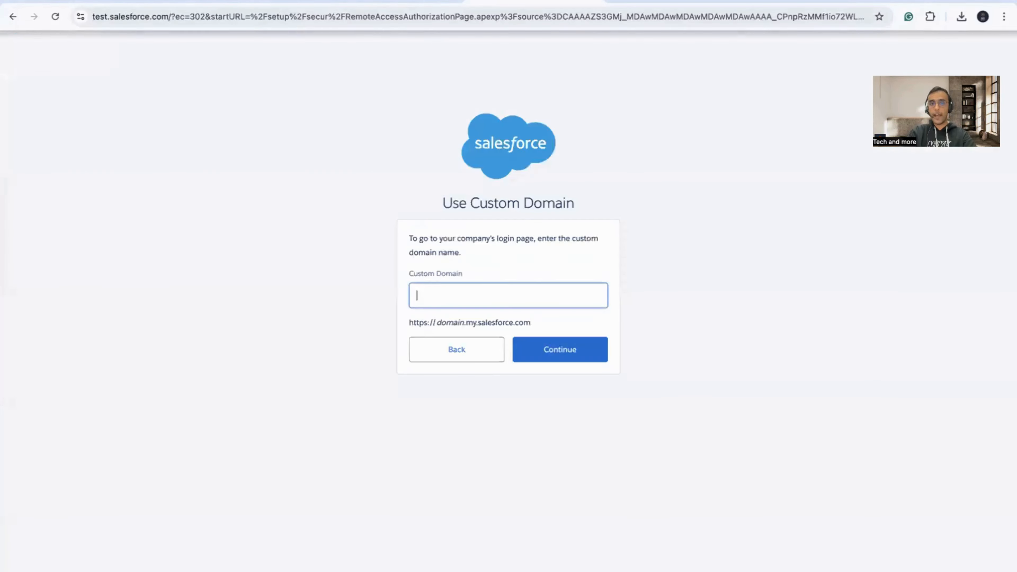
pyautogui.write('hogwards-dev-ed.develop.lightning.force.com')
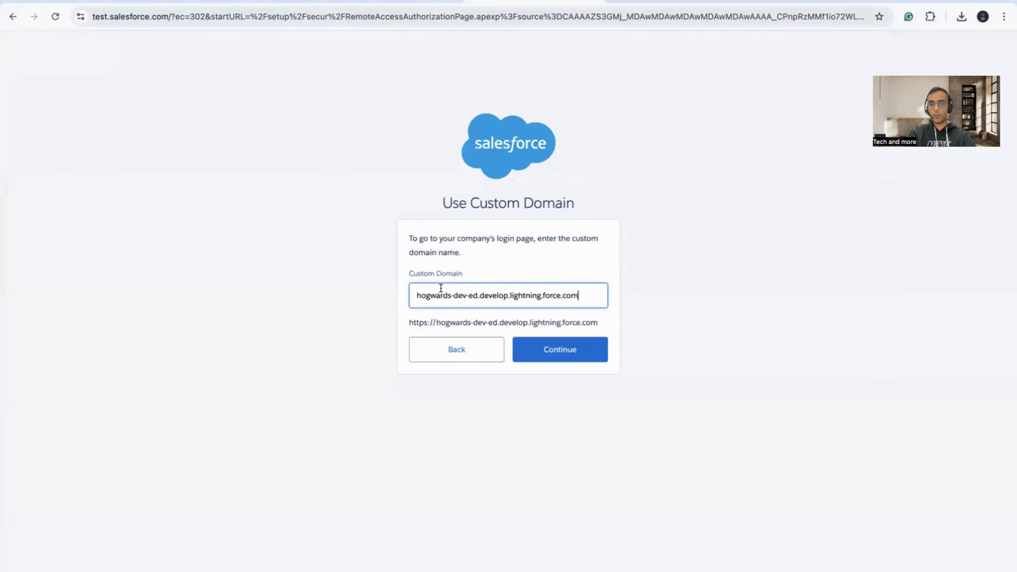
pyautogui.moveTo(408, 323); pyautogui.dragTo(579, 319)
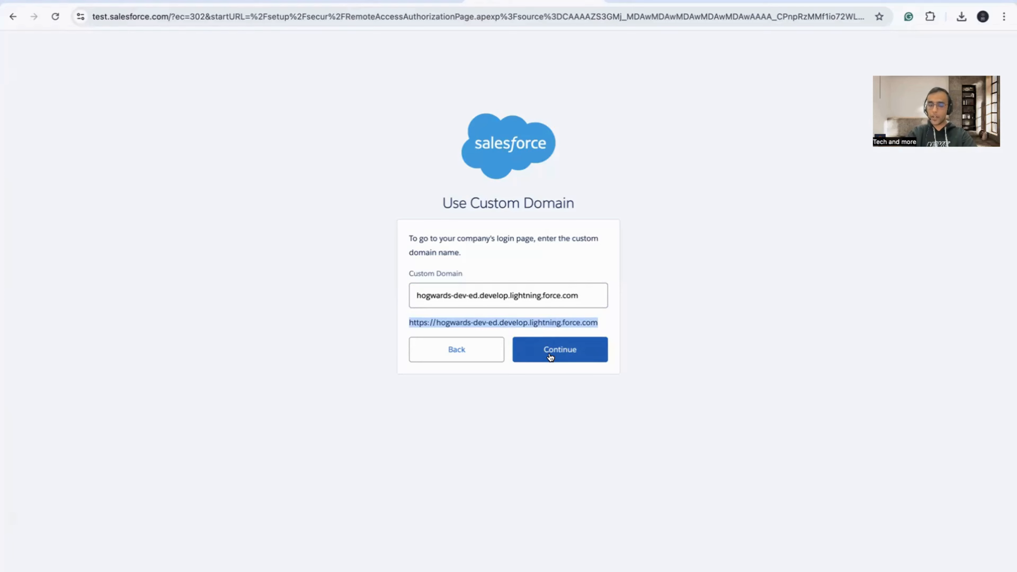
pyautogui.click(485, 353)
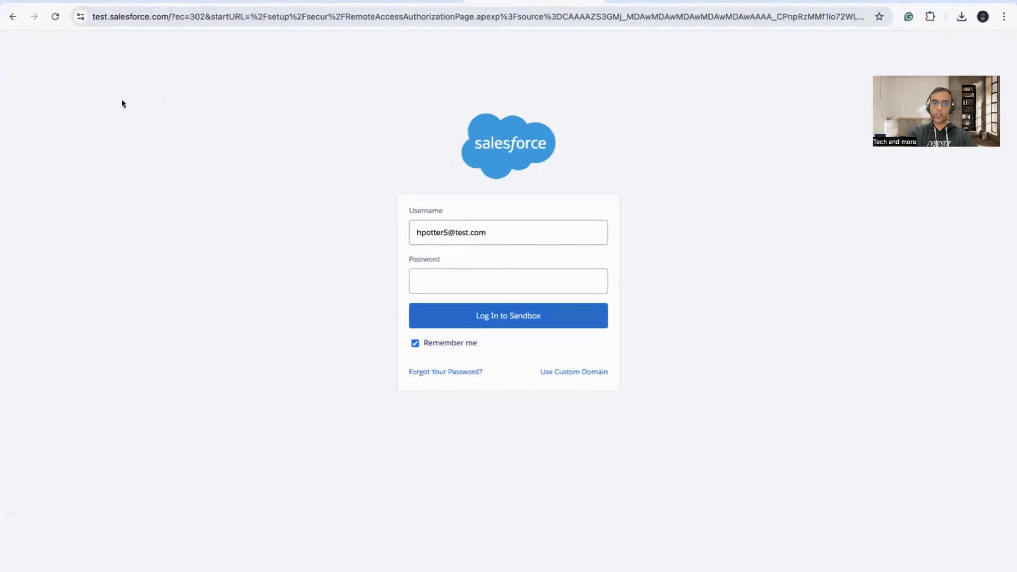
# - Return to the Workbench login page, set the environment to Production, and log in with Salesforce
pyautogui.click(11, 16)
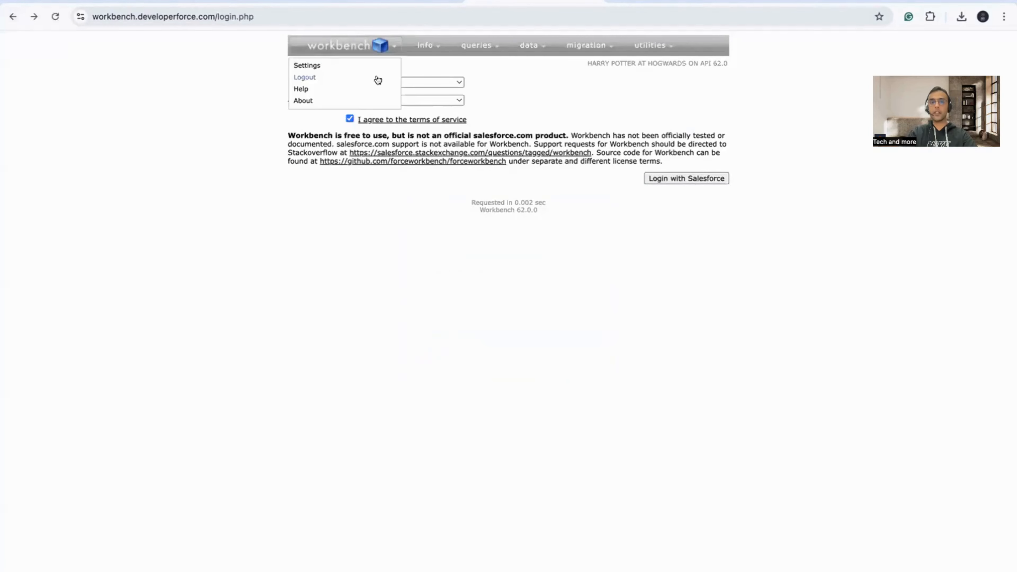
pyautogui.click(420, 82)
pyautogui.click(420, 67)
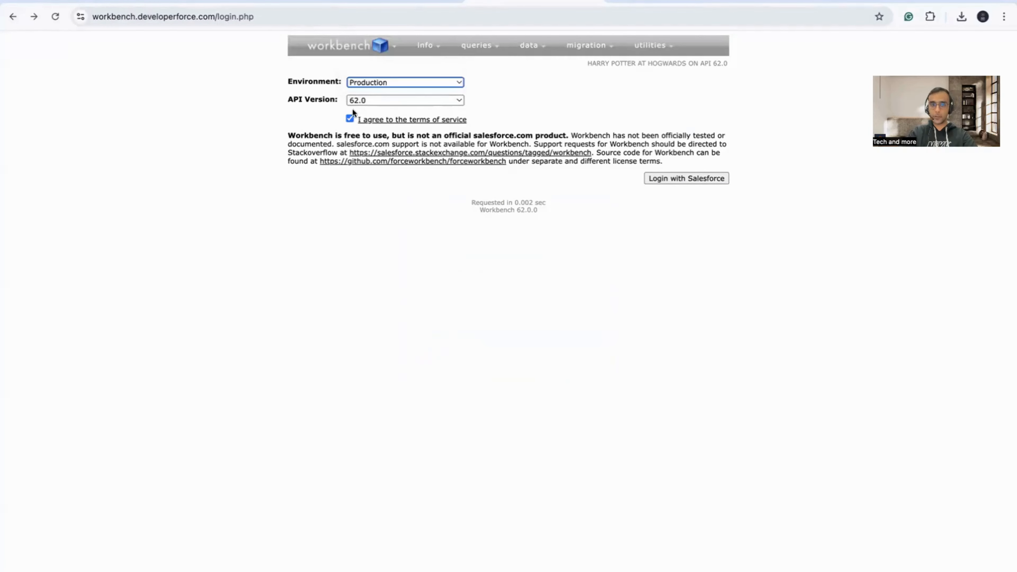
pyautogui.click(670, 176)
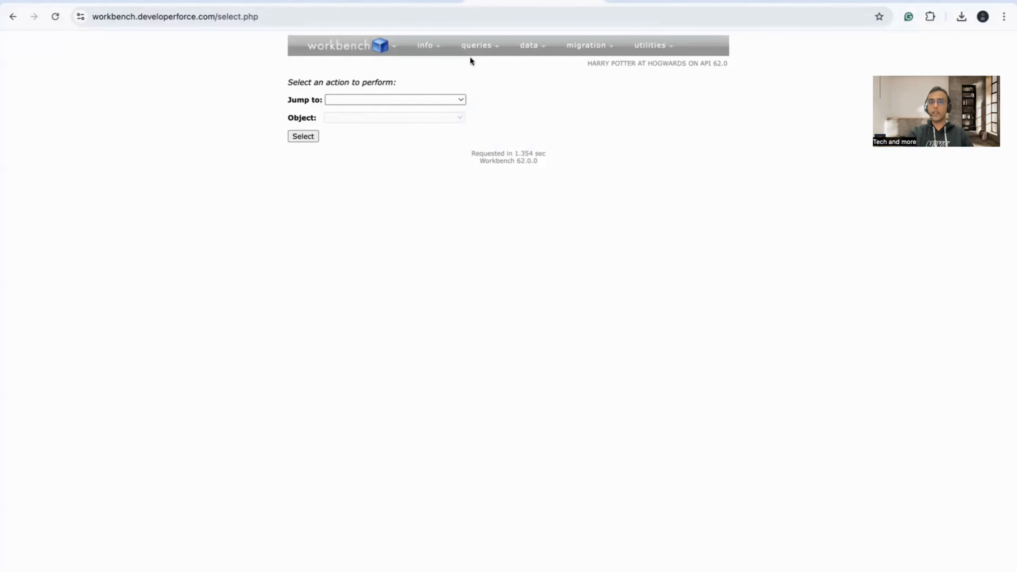
# - Open the SOQL Query page in Workbench
pyautogui.moveTo(479, 47)
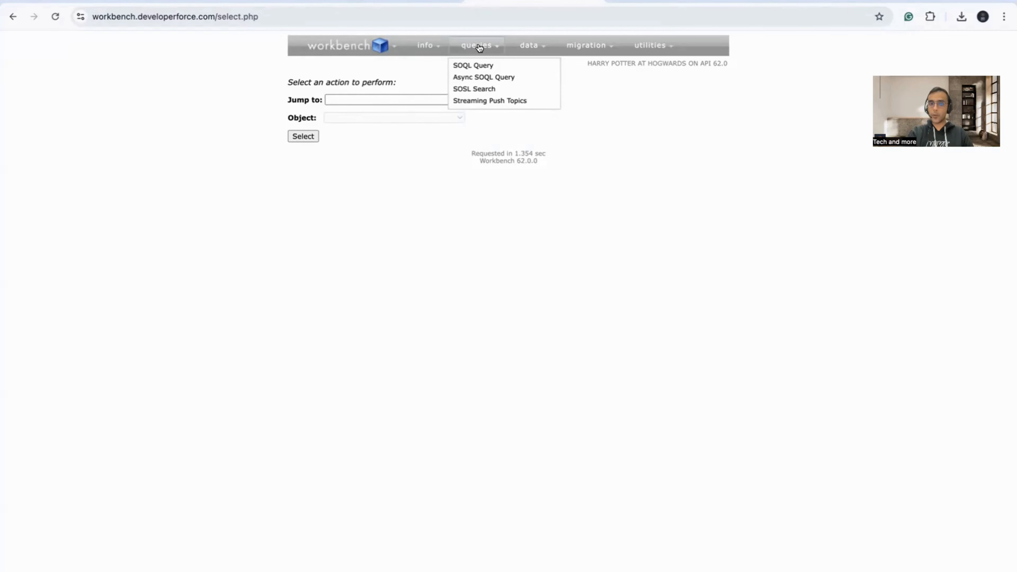
pyautogui.click(476, 65)
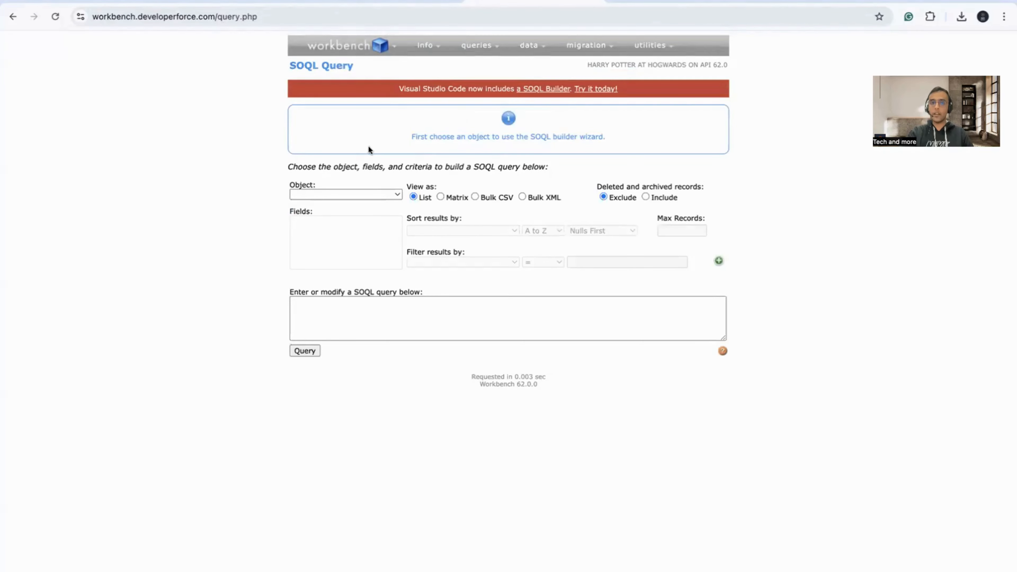
pyautogui.scroll(3, 454, 219)
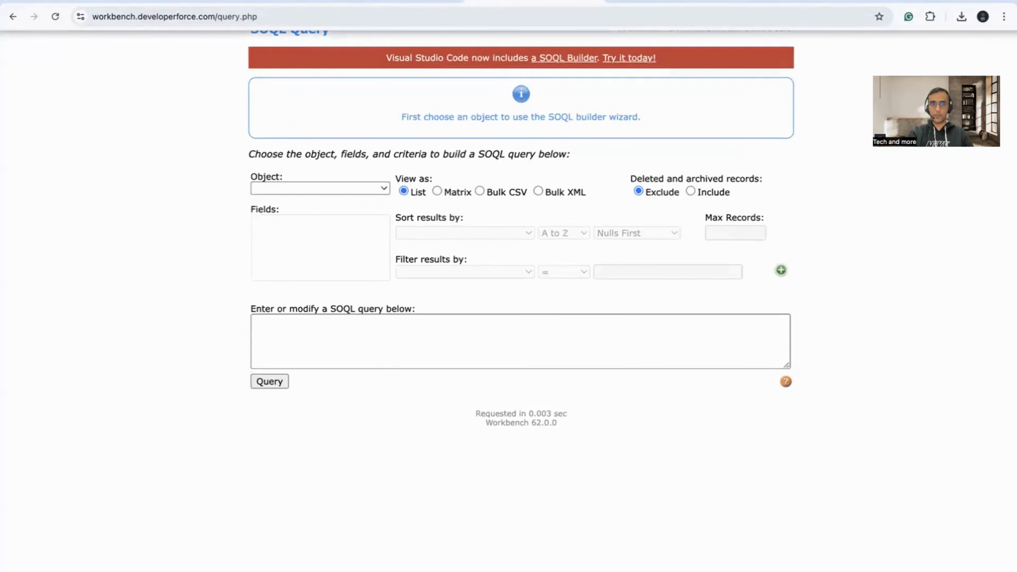
# - Switch to the Google Docs notes and review The Way's instructions on login, custom domain, SOQL query and the View as option
pyautogui.click(114, 1)
pyautogui.scroll(-2, 327, 324)
pyautogui.scroll(4, 327, 325)
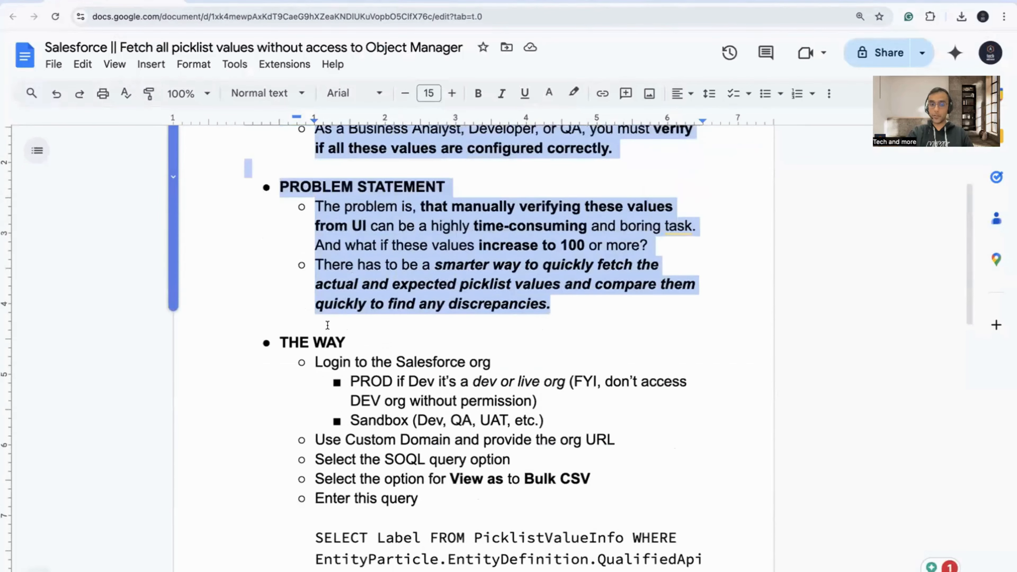
pyautogui.scroll(1, 327, 324)
pyautogui.tripleClick(345, 449)
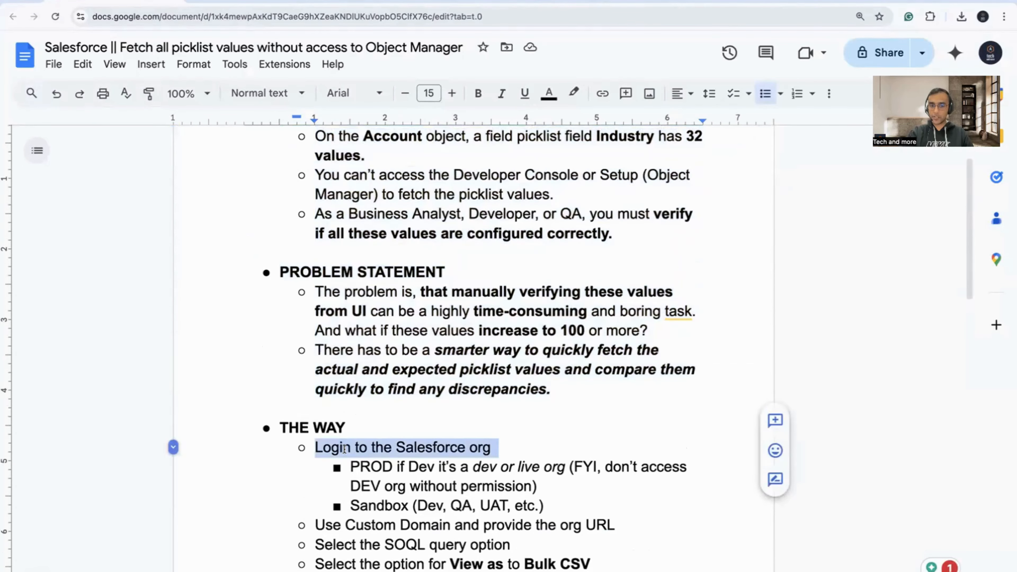
pyautogui.scroll(-1, 368, 470)
pyautogui.tripleClick(369, 517)
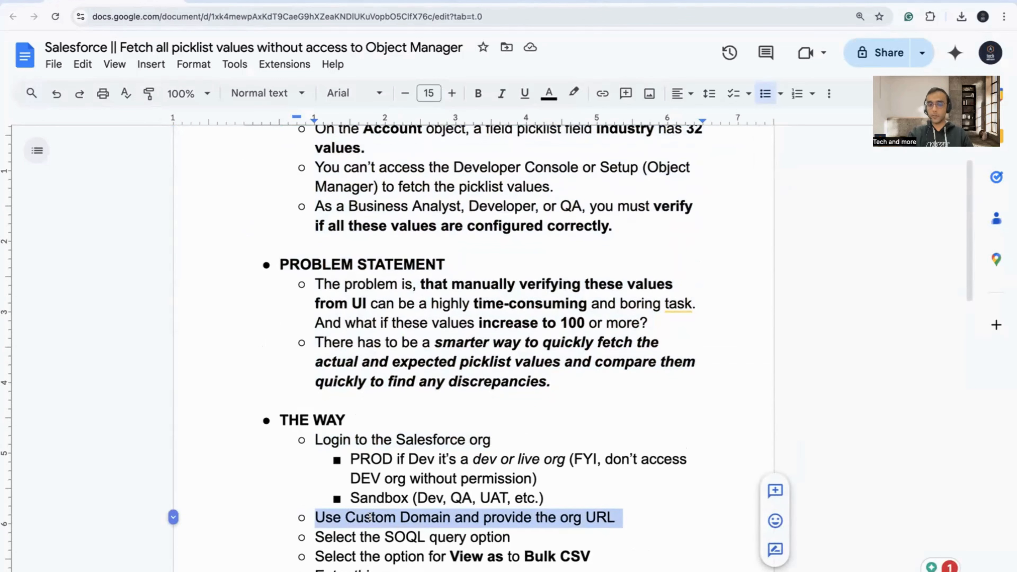
pyautogui.tripleClick(375, 533)
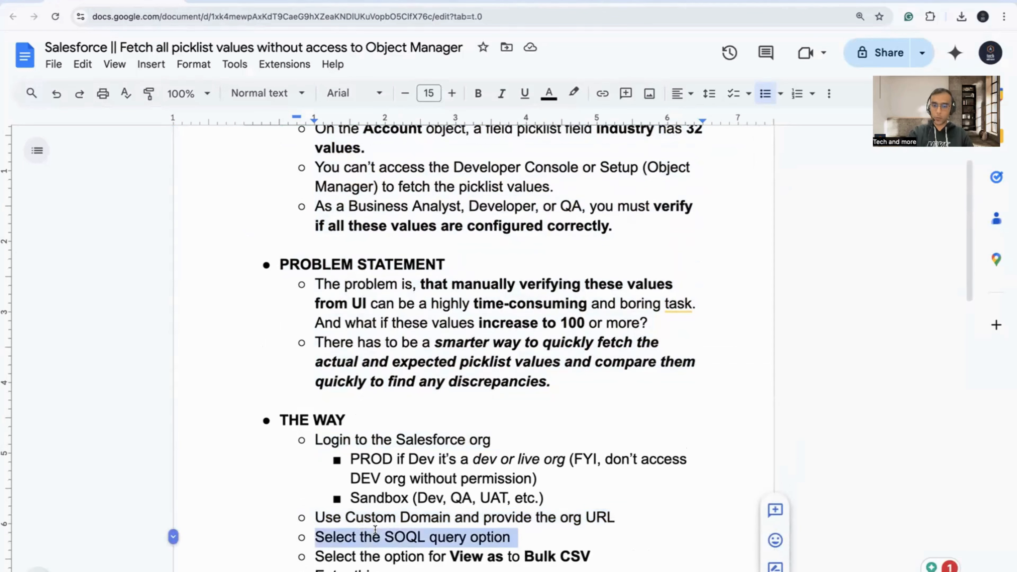
pyautogui.tripleClick(388, 560)
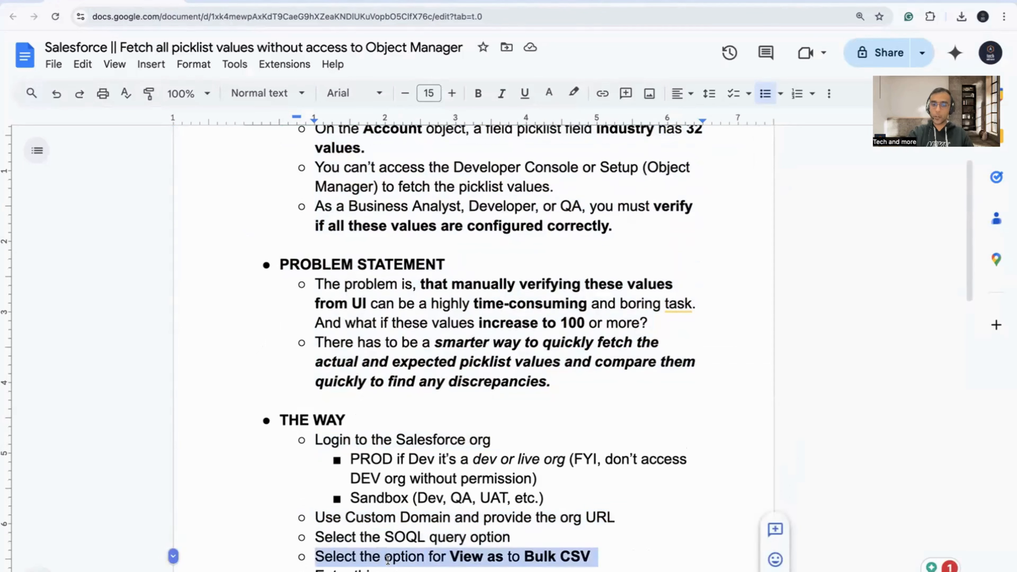
# - Switch back to Workbench, set View as to Bulk CSV, and begin the SOQL query with "SELECT Label from PicklistValueInfo WHERE"
pyautogui.click(513, 2)
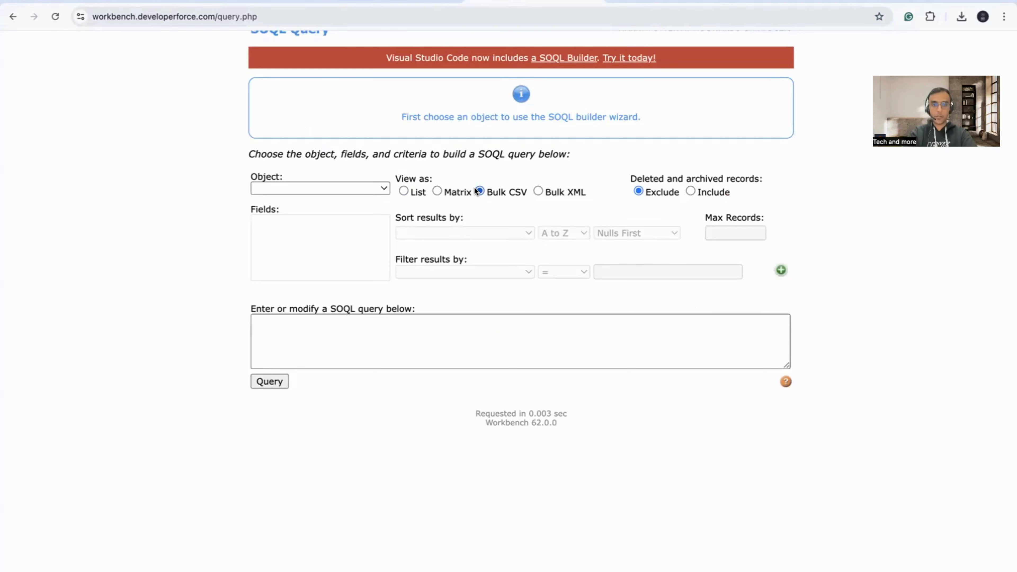
pyautogui.click(417, 338)
pyautogui.write('SELE')
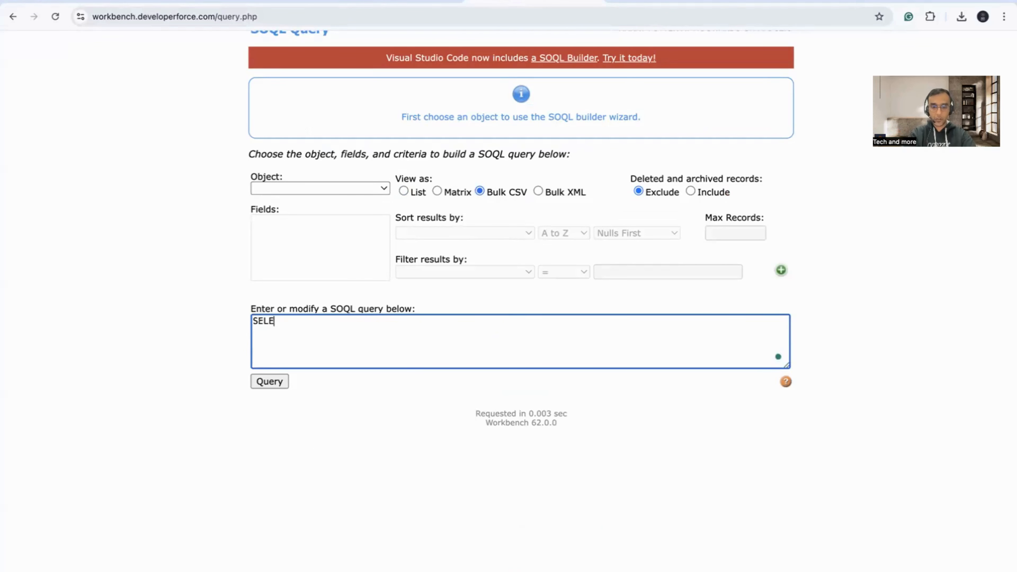
pyautogui.write('CT Labe')
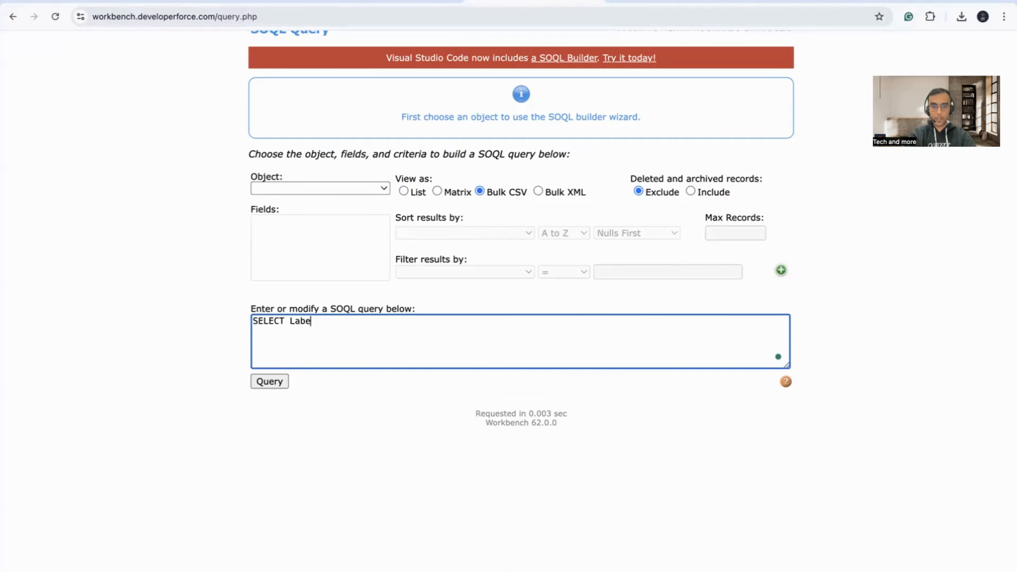
pyautogui.write('l from PicklistV')
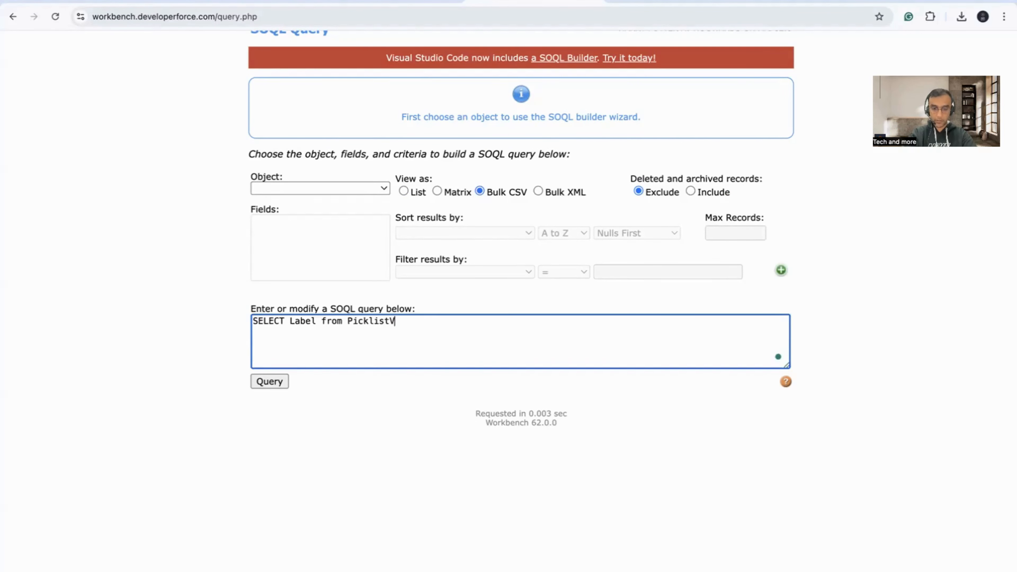
pyautogui.write('alueInfo ')
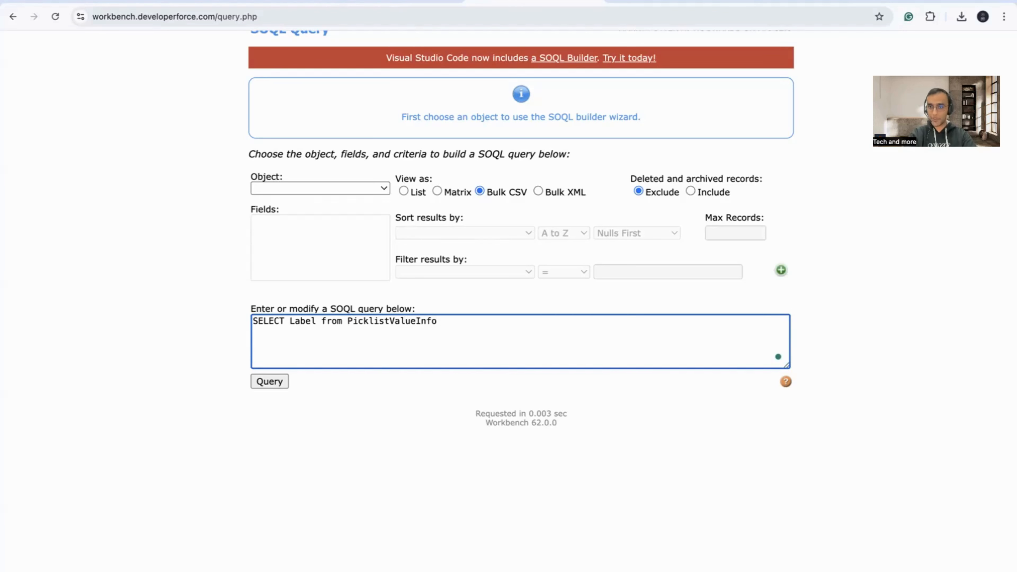
pyautogui.write('W')
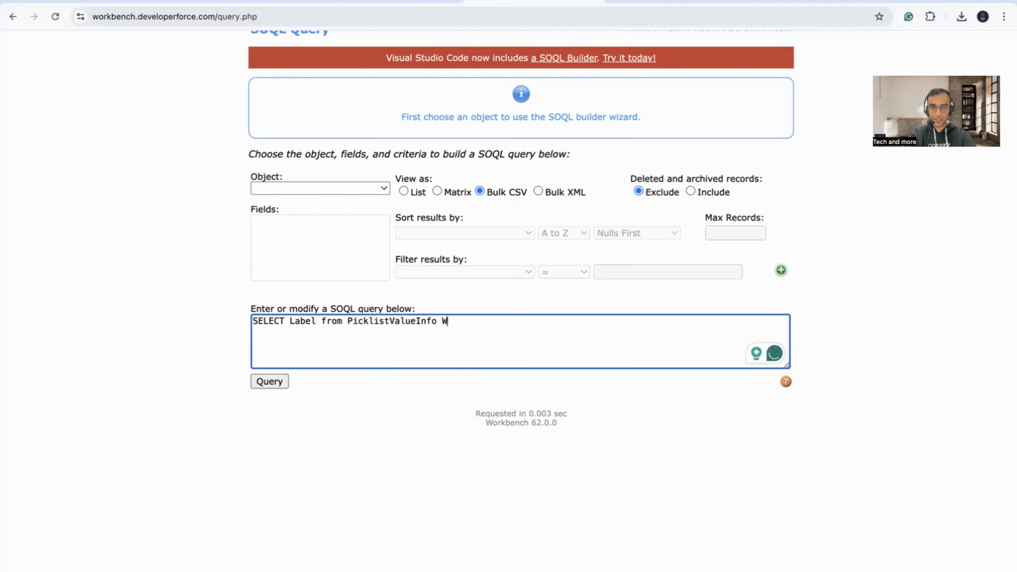
pyautogui.write('HERE ')
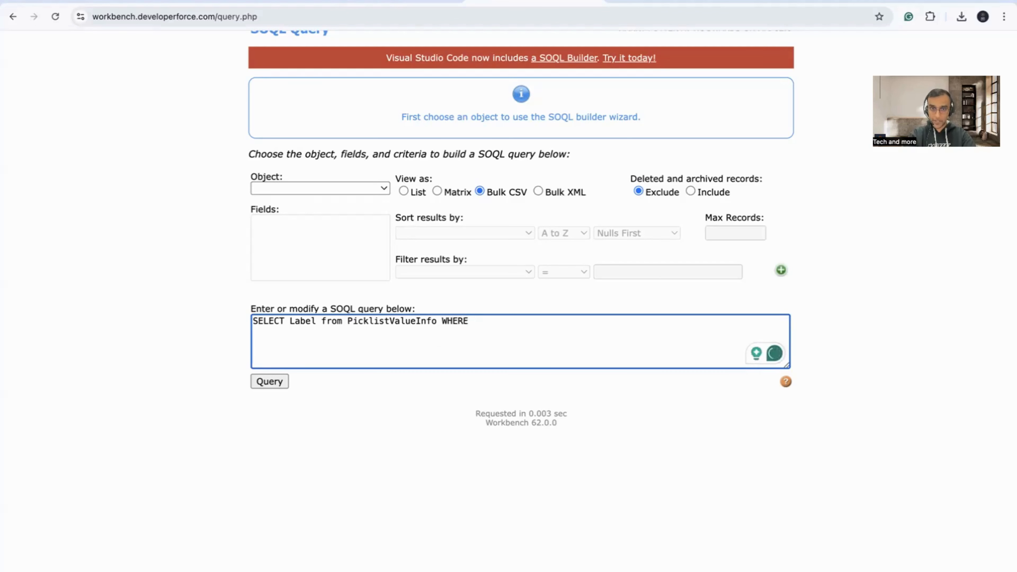
# - Extend the query's WHERE clause with the relationship path "EntityParticle.EntityDefinition"
pyautogui.write('ENTITY')
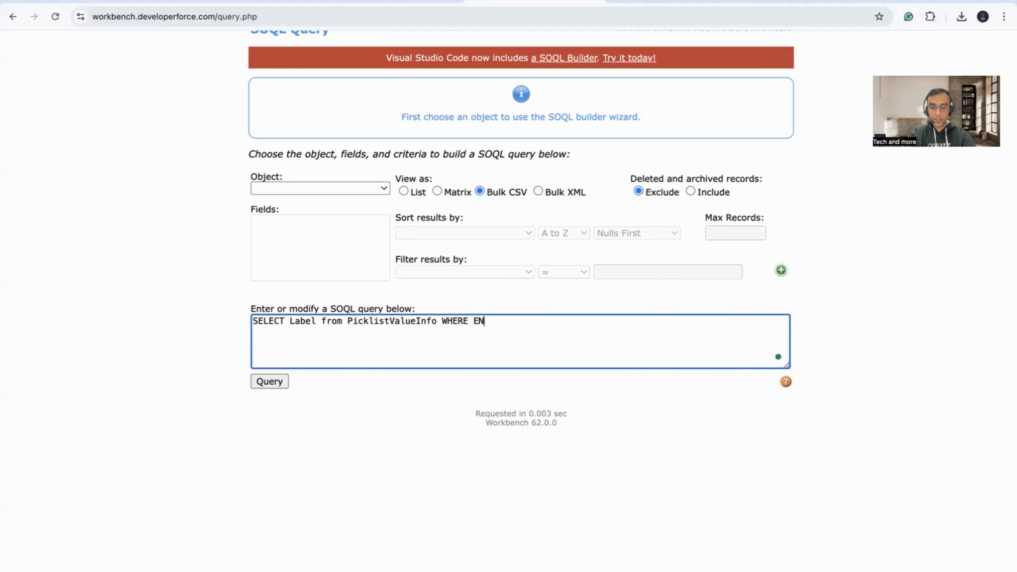
pyautogui.press('BackSpace')
pyautogui.press('BackSpace')
pyautogui.press('BackSpace')
pyautogui.press('BackSpace')
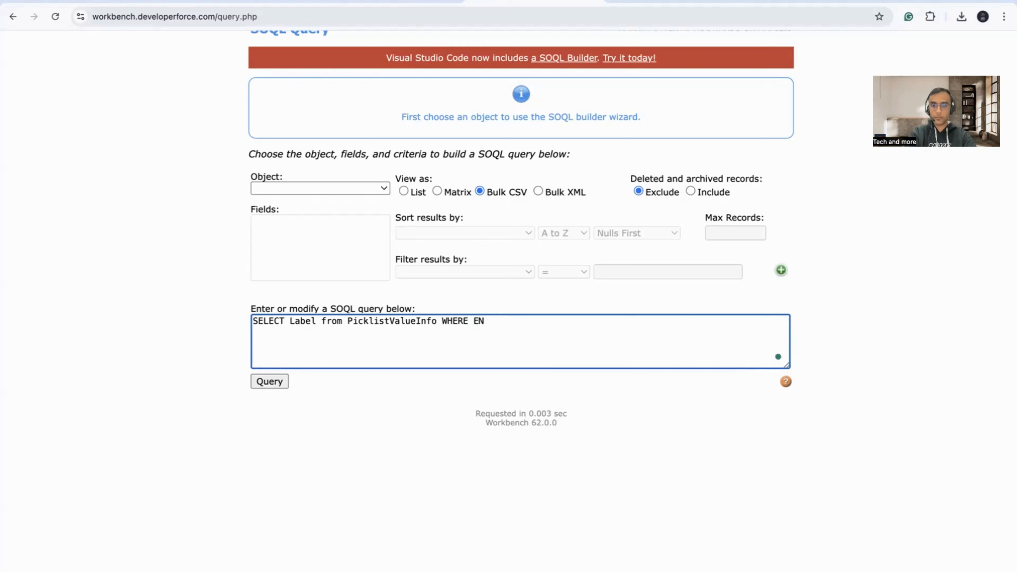
pyautogui.write('T')
pyautogui.press('BackSpace')
pyautogui.press('BackSpace')
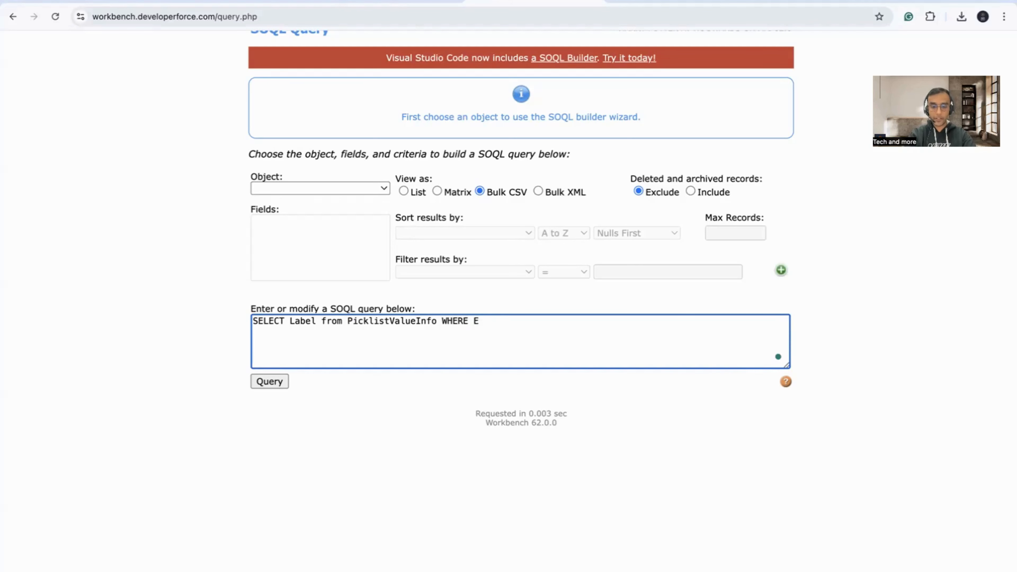
pyautogui.write('ntity')
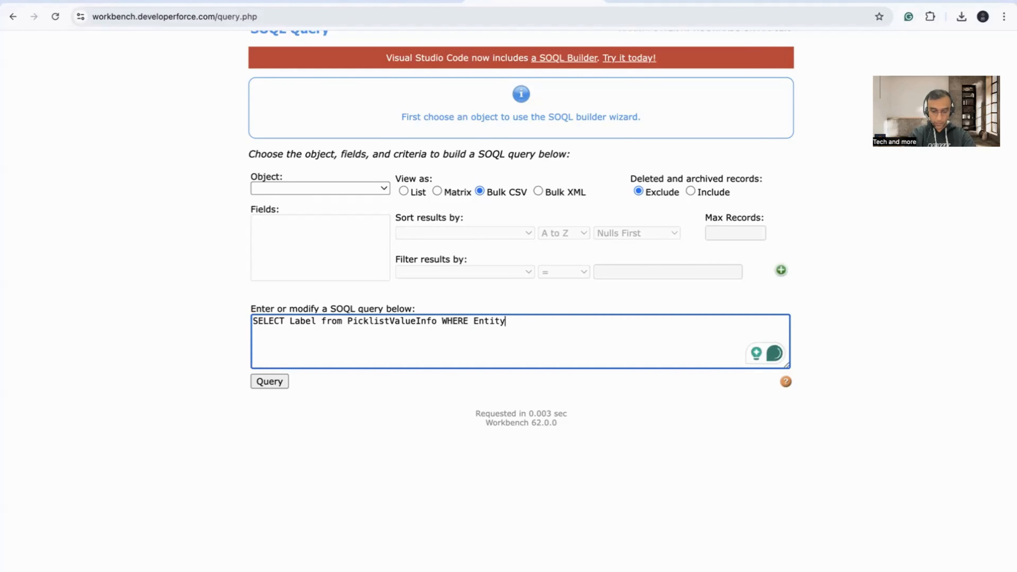
pyautogui.write('Particle.')
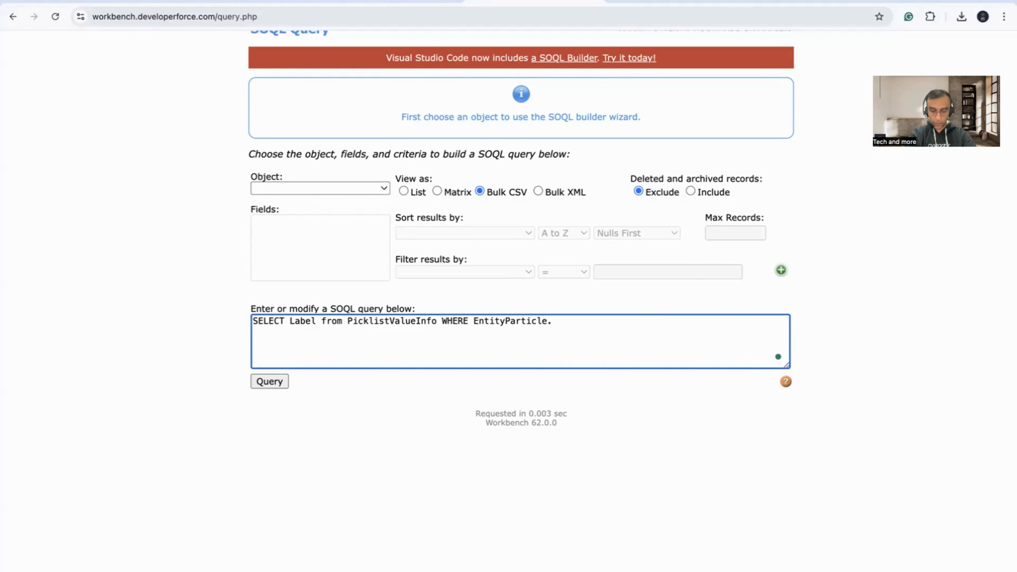
pyautogui.write('EntityDefinition')
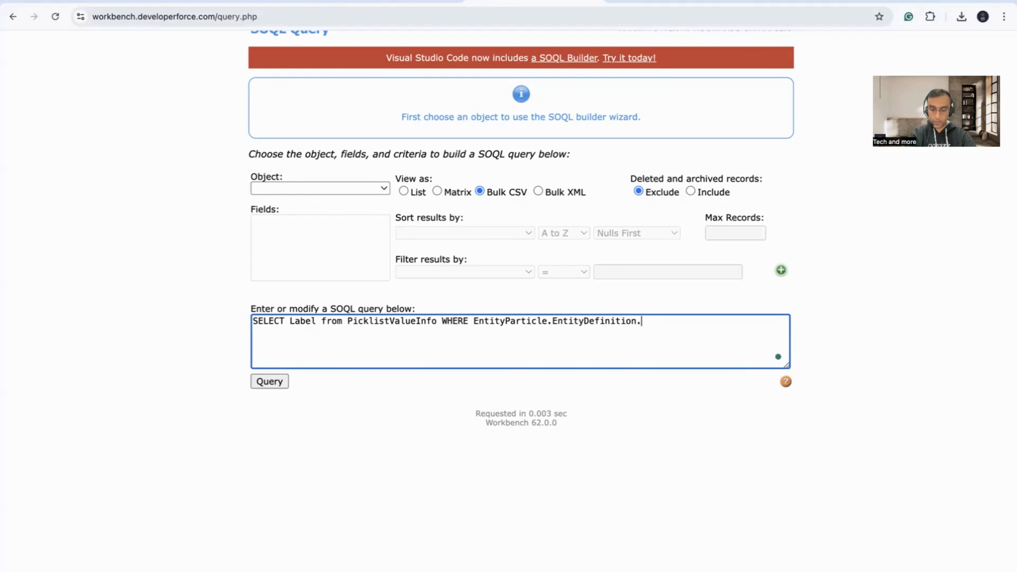
# - Complete the object condition with ".QualifiedApiName = 'ObjectName'" and append AND
pyautogui.write('.')
pyautogui.write('Qualif')
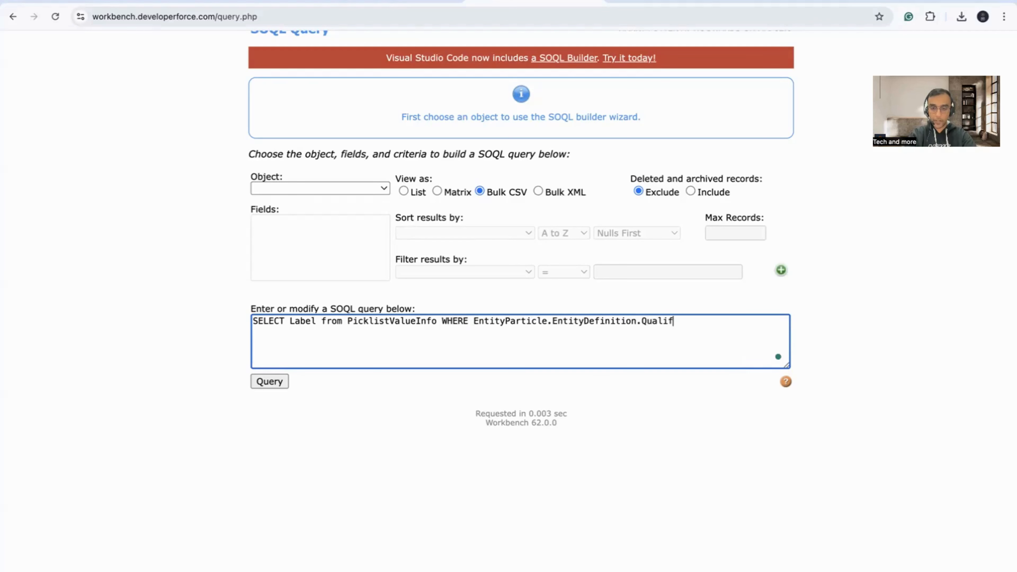
pyautogui.write('iedApi')
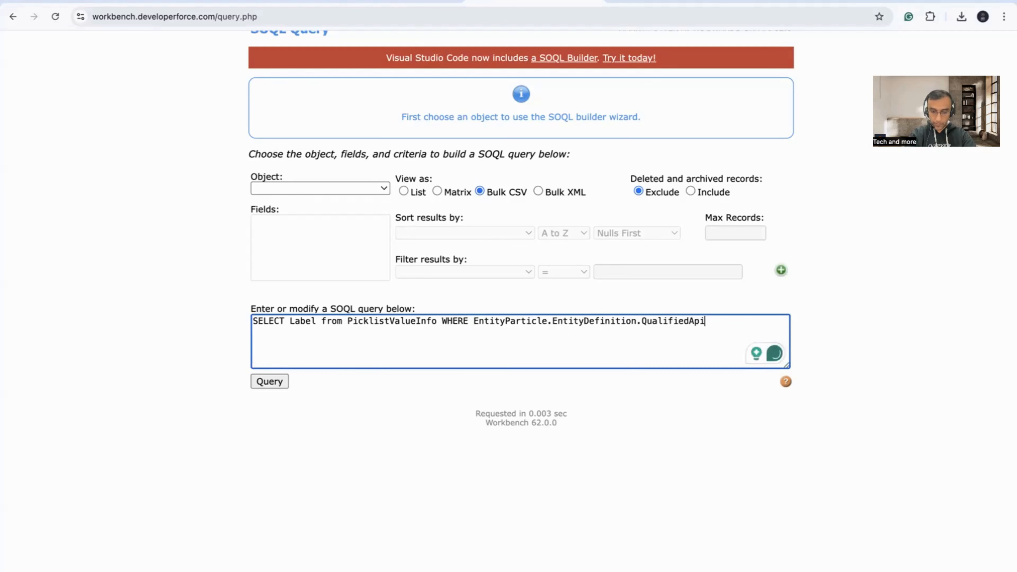
pyautogui.write("Name = 'Object")
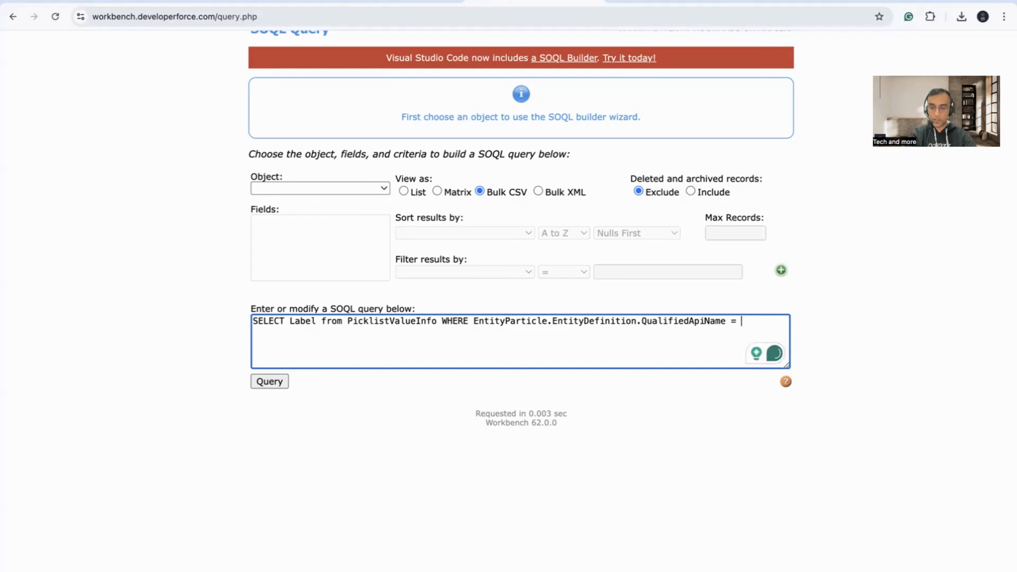
pyautogui.write('Nam')
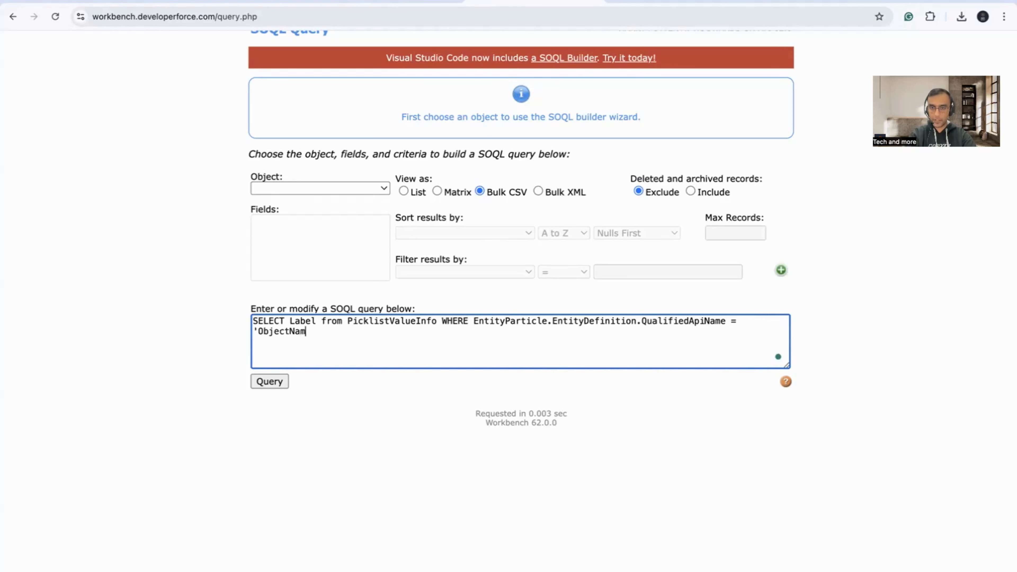
pyautogui.write("e' AND En")
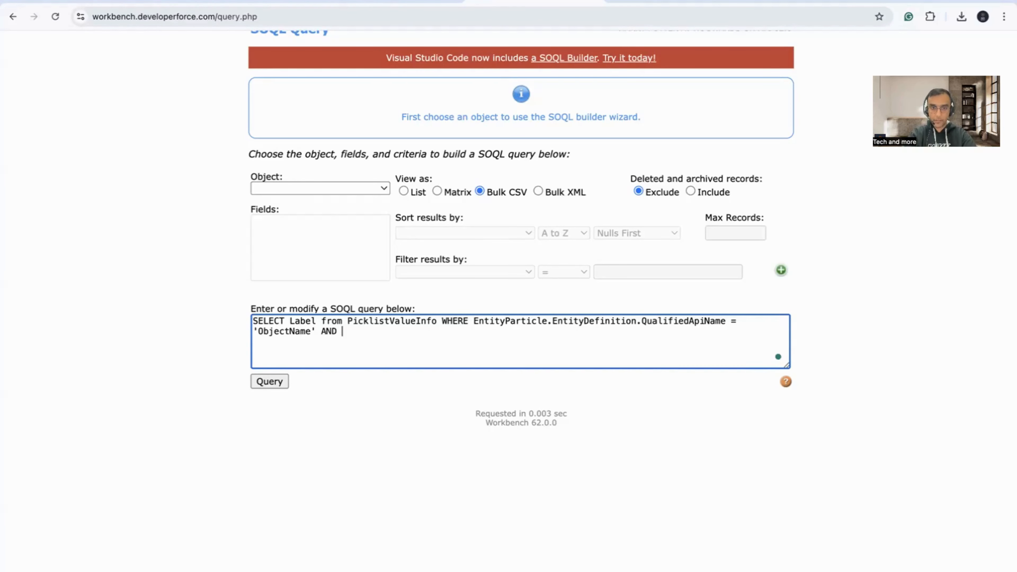
pyautogui.press('BackSpace')
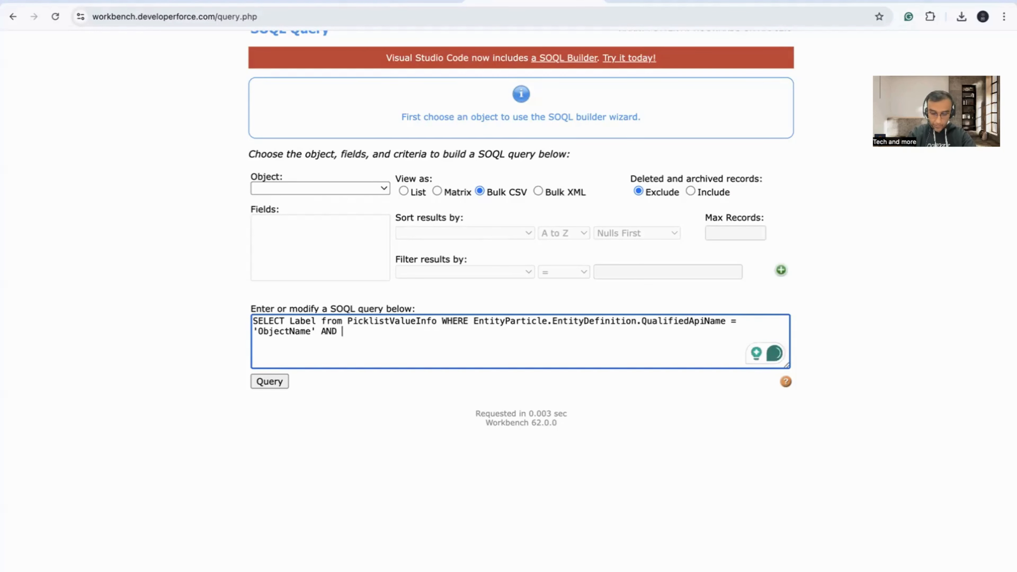
# - Reuse the copied EntityParticle path to add the second condition, EntityParticle.DeveloperName='FieldName'
pyautogui.doubleClick(523, 320)
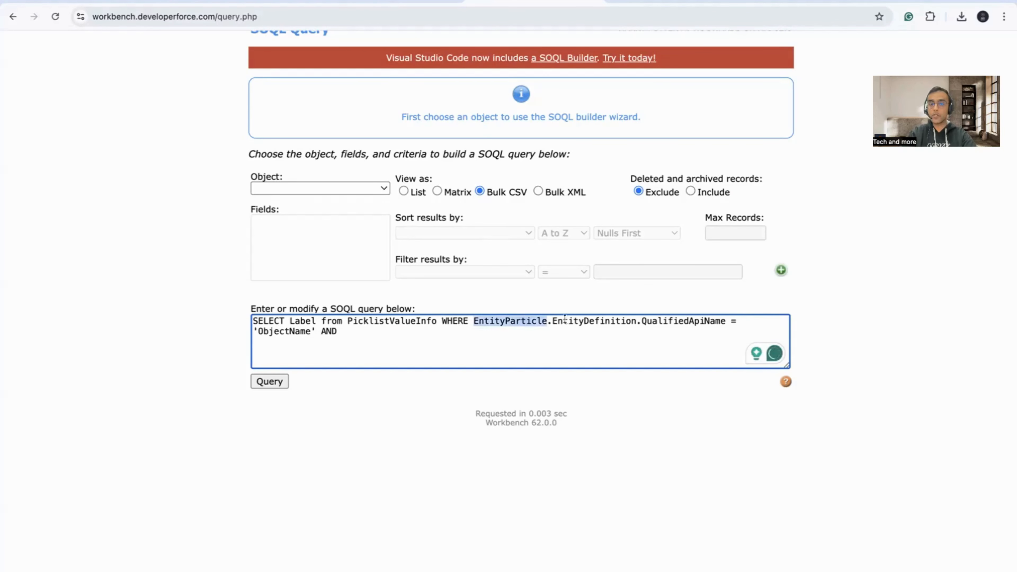
pyautogui.keyDown('shift'); pyautogui.click(634, 319); pyautogui.keyUp('shift')
pyautogui.press('super+c')
pyautogui.click(416, 333)
pyautogui.press('super+v')
pyautogui.doubleClick(461, 331)
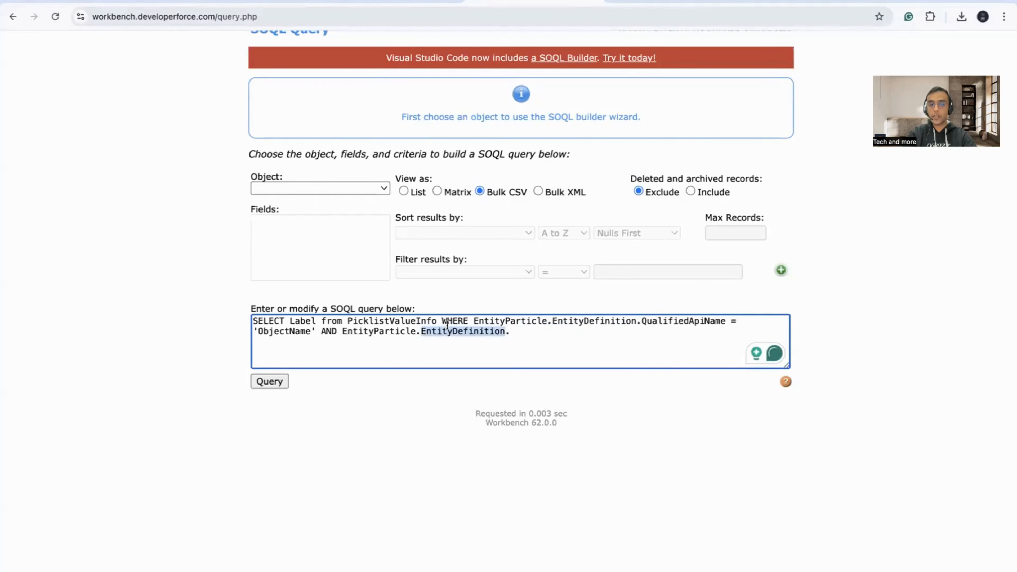
pyautogui.write('DeveloperName')
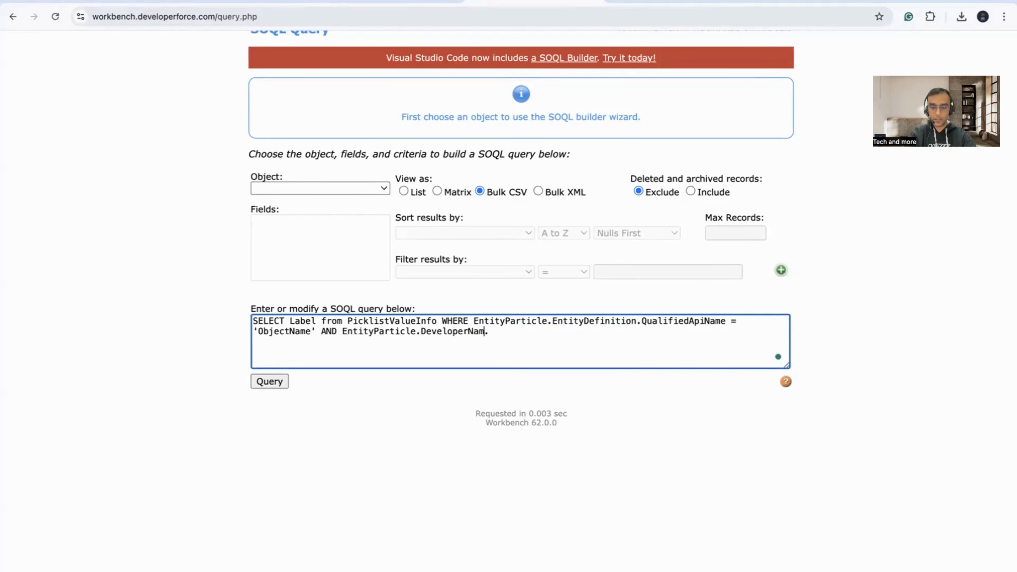
pyautogui.press('Delete')
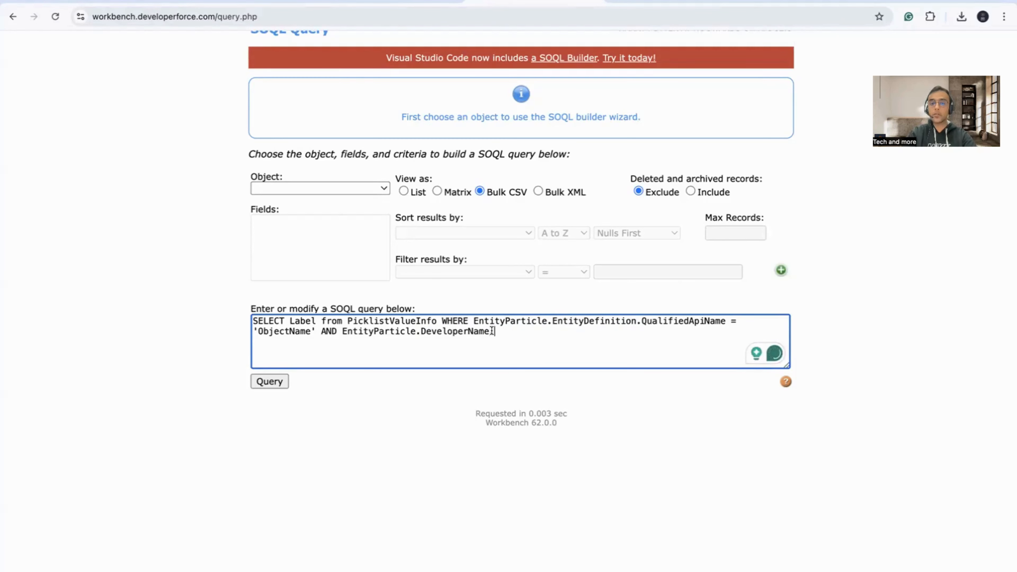
pyautogui.write("='")
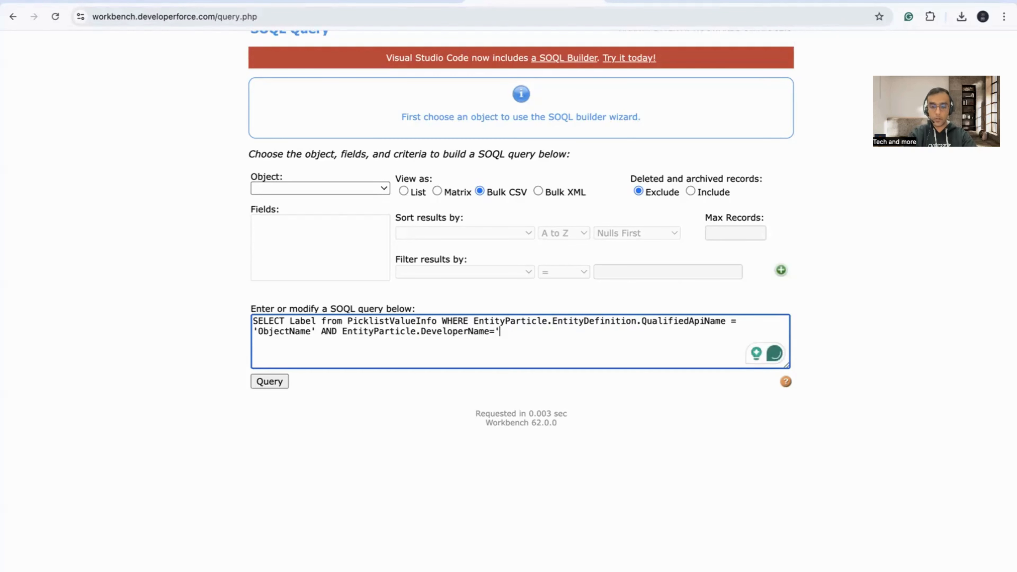
pyautogui.write('FieldName')
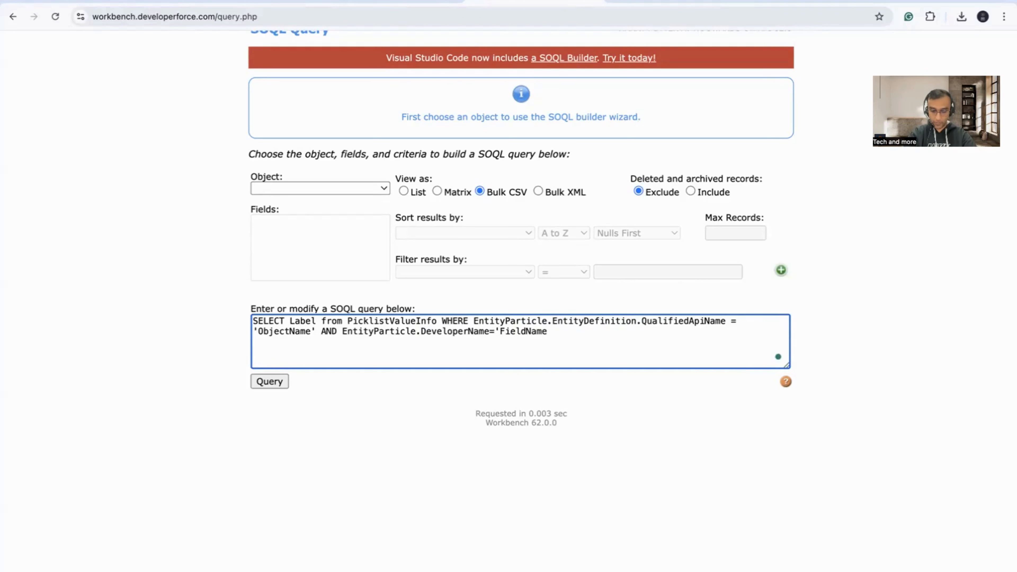
# - Finish the query with "AND isActive=true order by Label"
pyautogui.write("' AND")
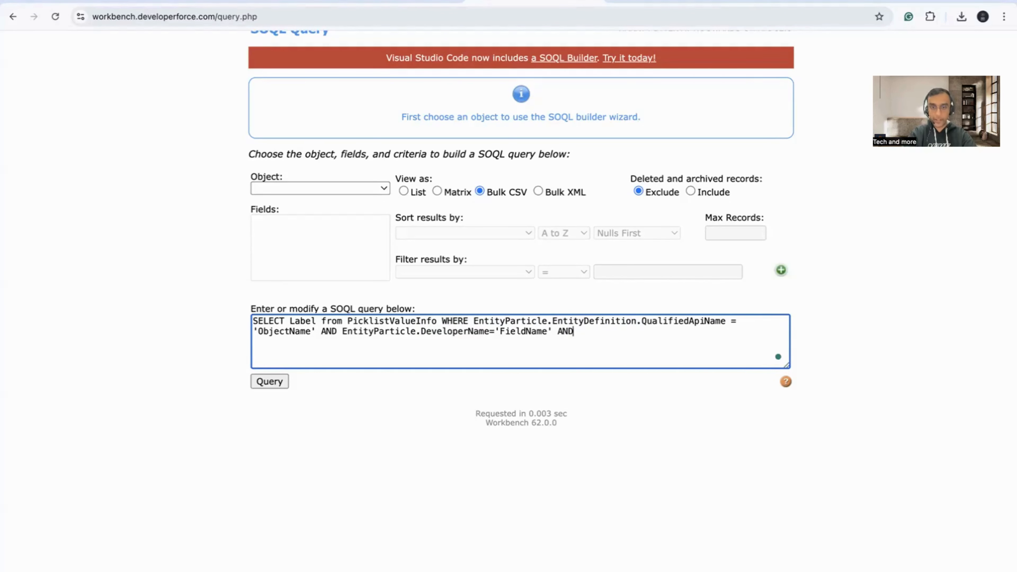
pyautogui.write(' isAxctiv')
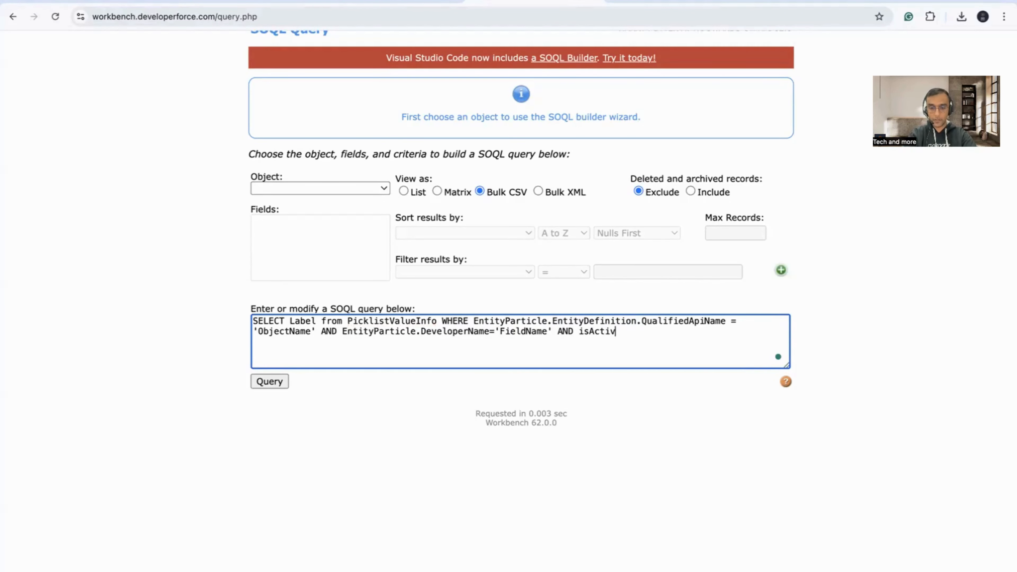
pyautogui.write('e=true ')
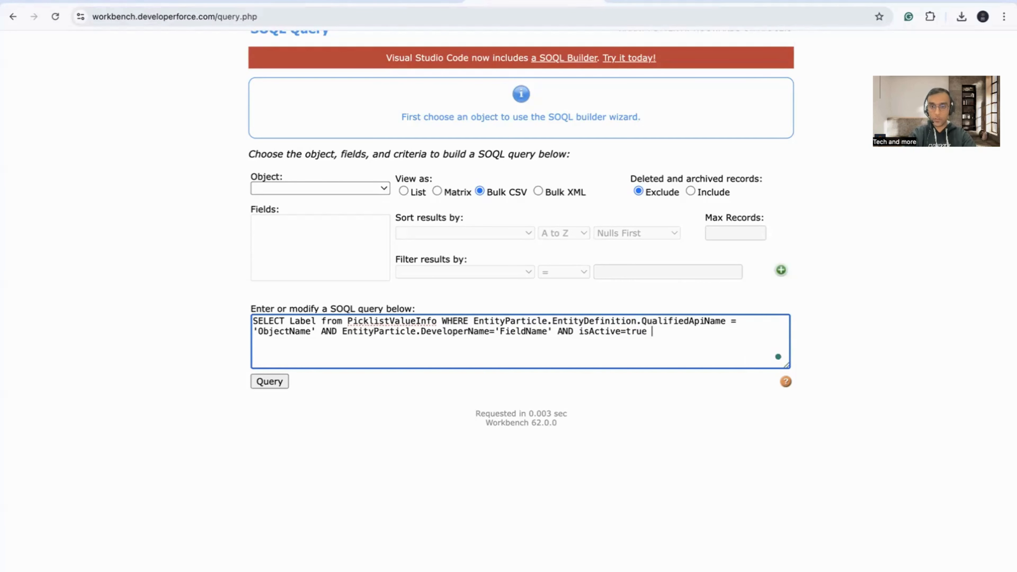
pyautogui.write('order by Label')
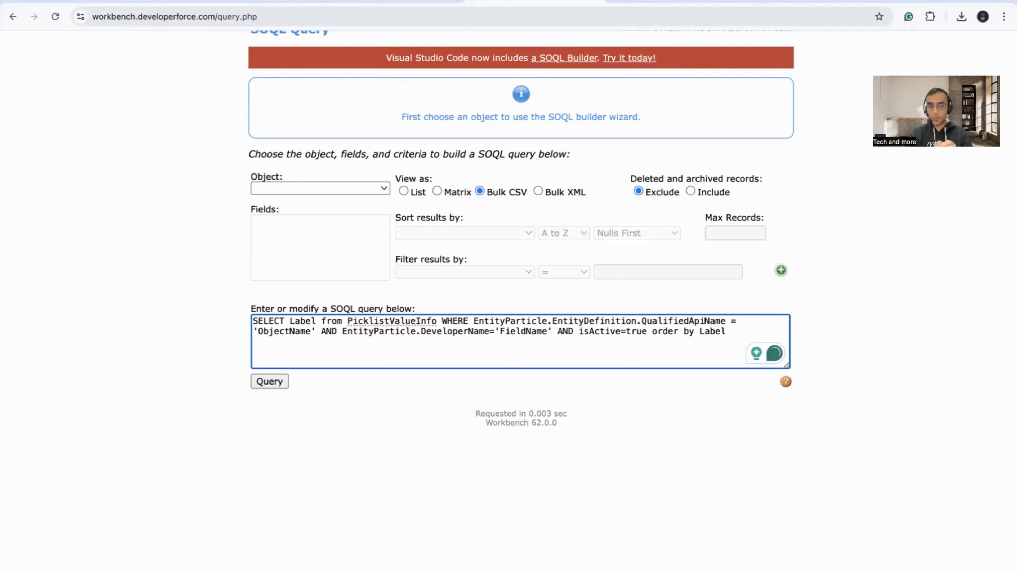
# - Select the ObjectName placeholder in the query, then switch to Salesforce and cancel editing the Farmers Coop. of Florida account
pyautogui.scroll(3, 496, 321)
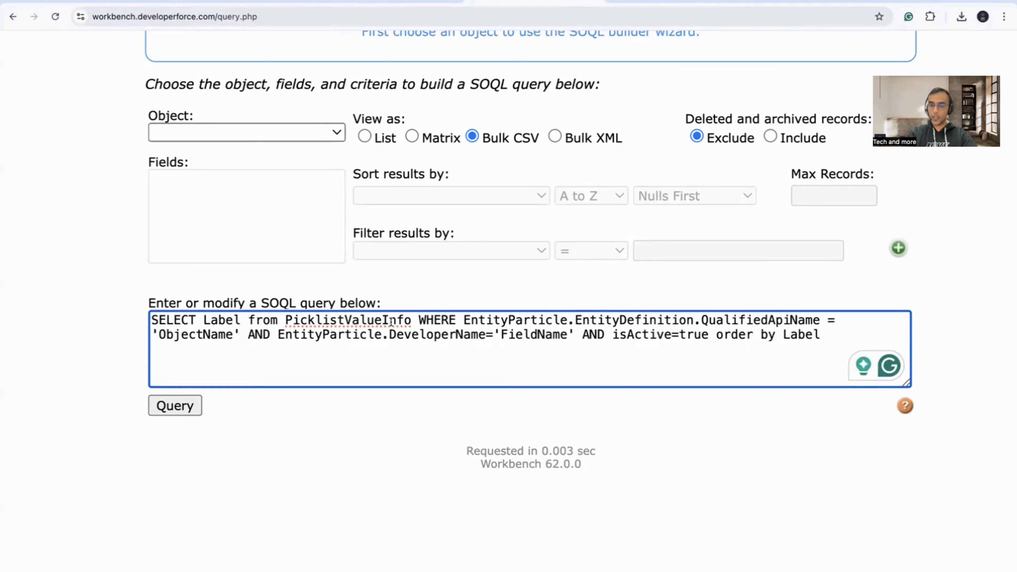
pyautogui.doubleClick(173, 331)
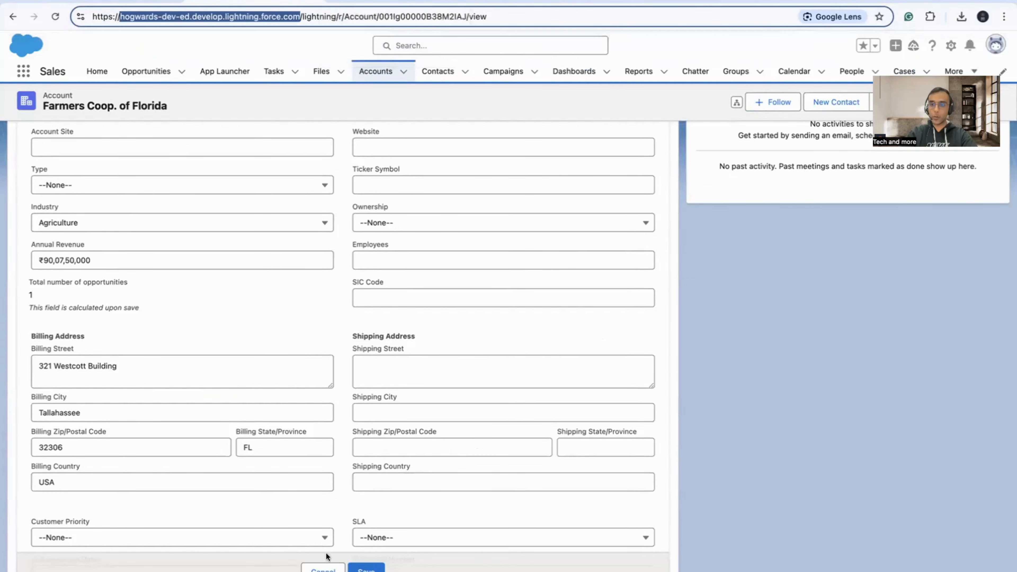
pyautogui.click(323, 568)
pyautogui.click(400, 3)
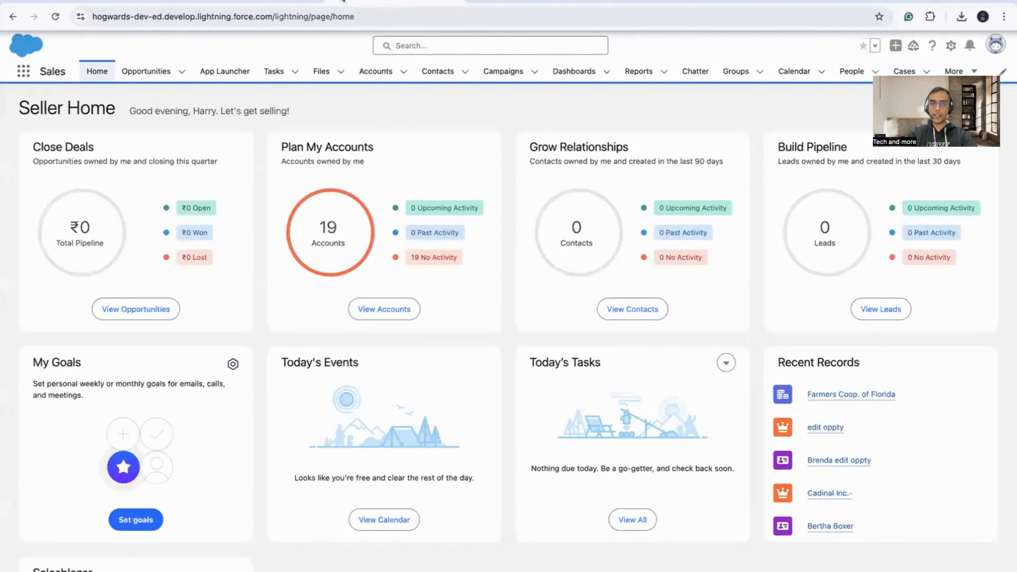
pyautogui.click(250, 4)
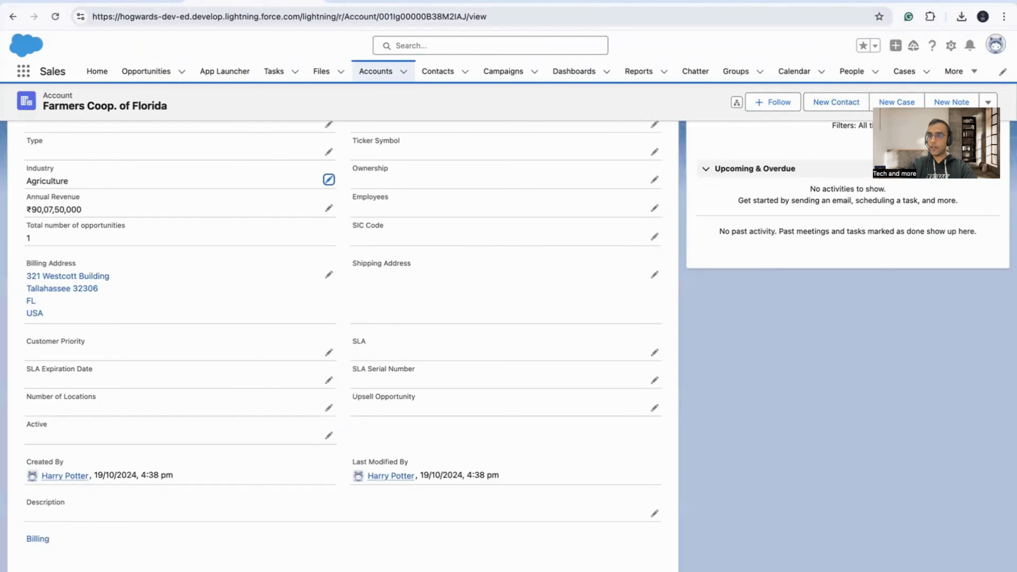
# - Open Object Manager in Salesforce Setup, search for "account", and open the Account object to check its API name
pyautogui.click(951, 45)
pyautogui.click(914, 83)
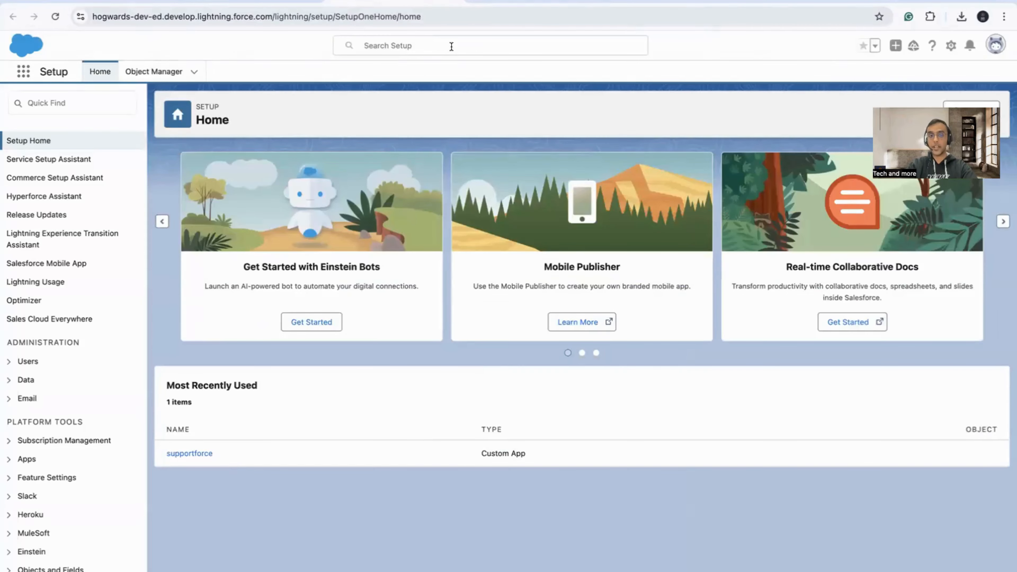
pyautogui.click(159, 72)
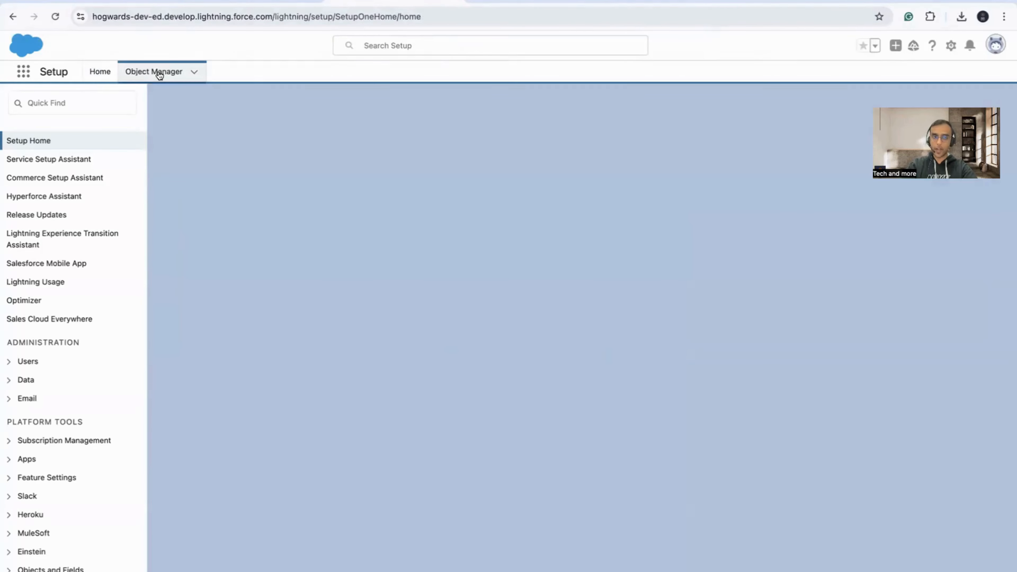
pyautogui.click(766, 107)
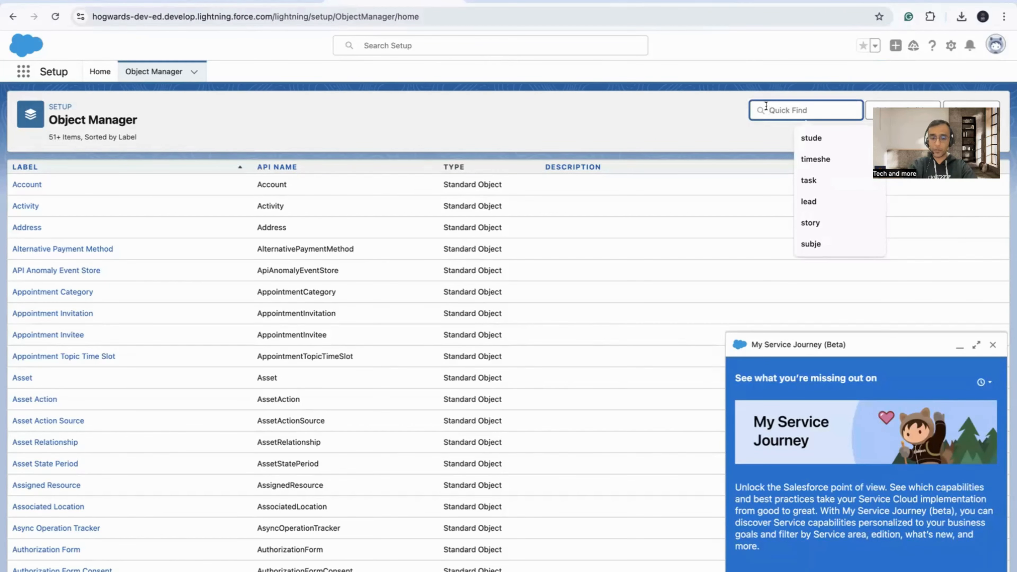
pyautogui.write('account')
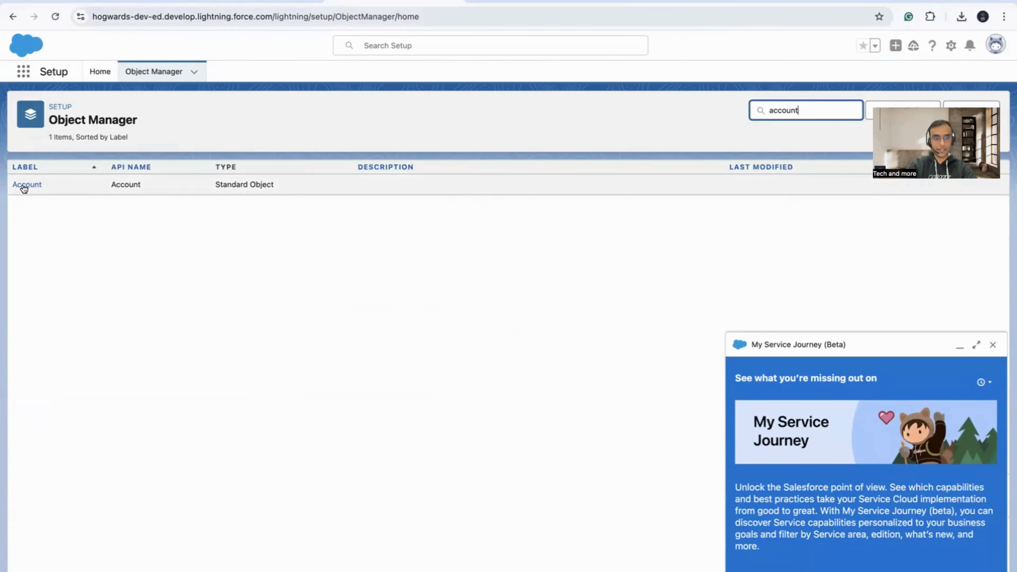
pyautogui.click(24, 186)
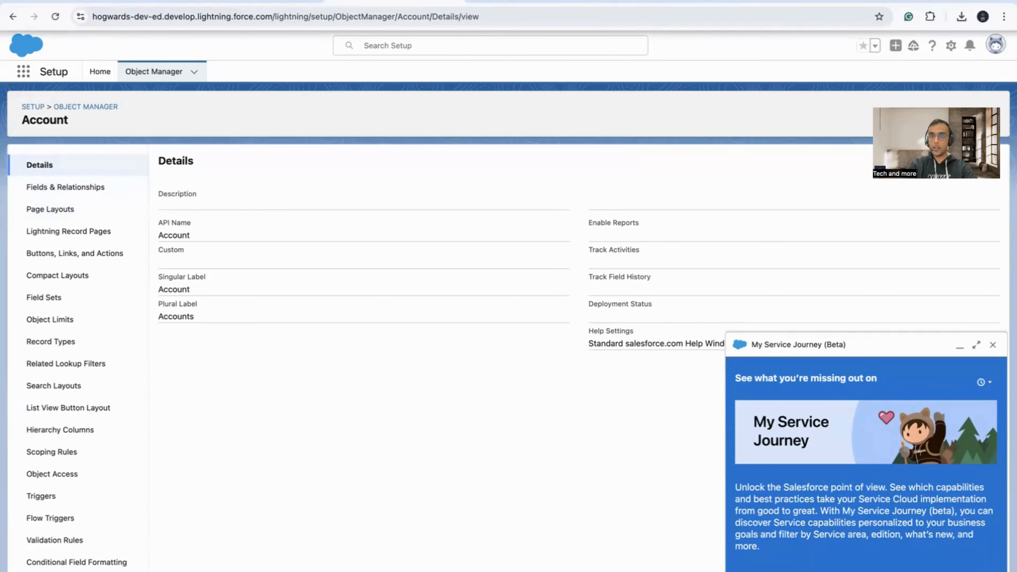
# - Switch back to Workbench and replace the ObjectName placeholder in the query with Account
pyautogui.click(675, 2)
pyautogui.write("Account' AND EntityParticle.DeveloperName='FieldName' AND isActive=true order by Label")
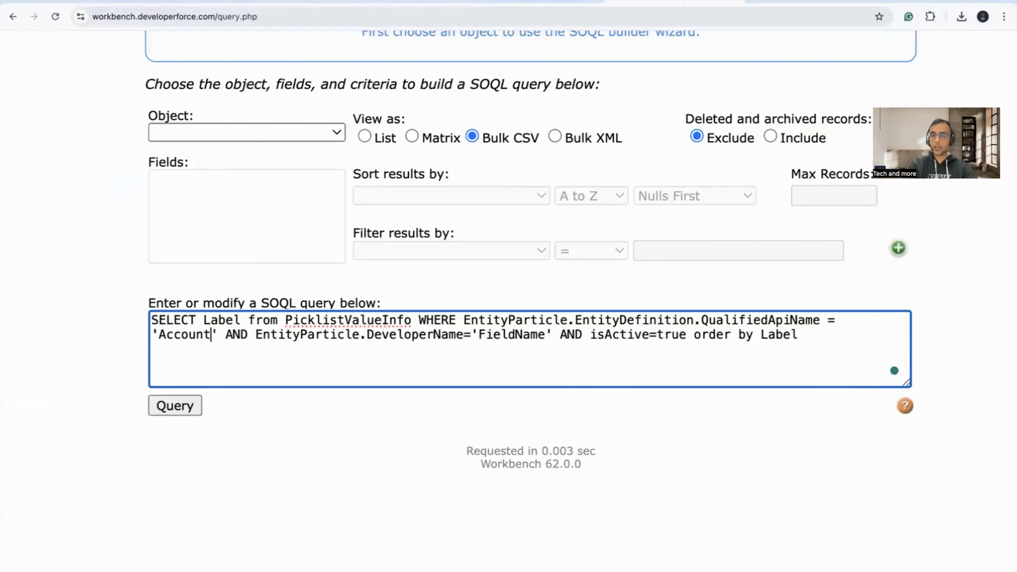
# - Switch to the Account object in Salesforce Setup, search its fields for "industry", and open the Industry field to check its field name
pyautogui.doubleClick(316, 335)
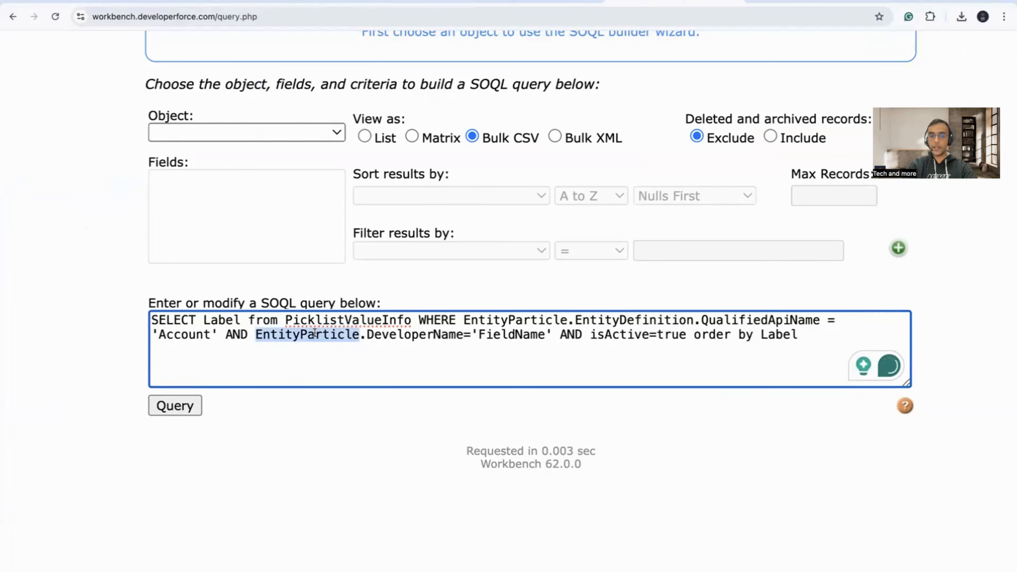
pyautogui.keyDown('shift'); pyautogui.click(465, 333); pyautogui.keyUp('shift')
pyautogui.keyDown('shift'); pyautogui.click(550, 333); pyautogui.keyUp('shift')
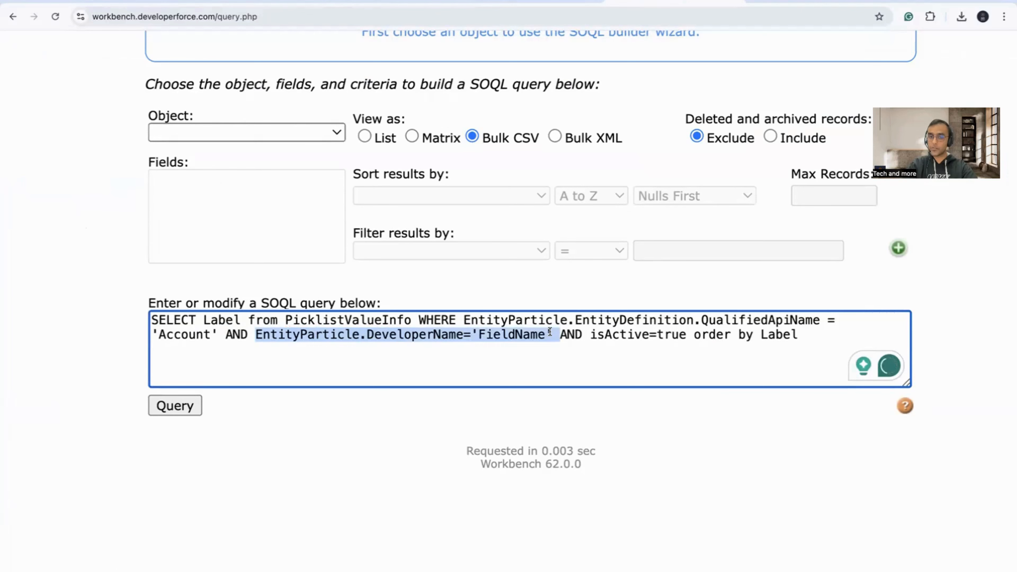
pyautogui.hotkey('ctrl', 'shift', 'Tab')
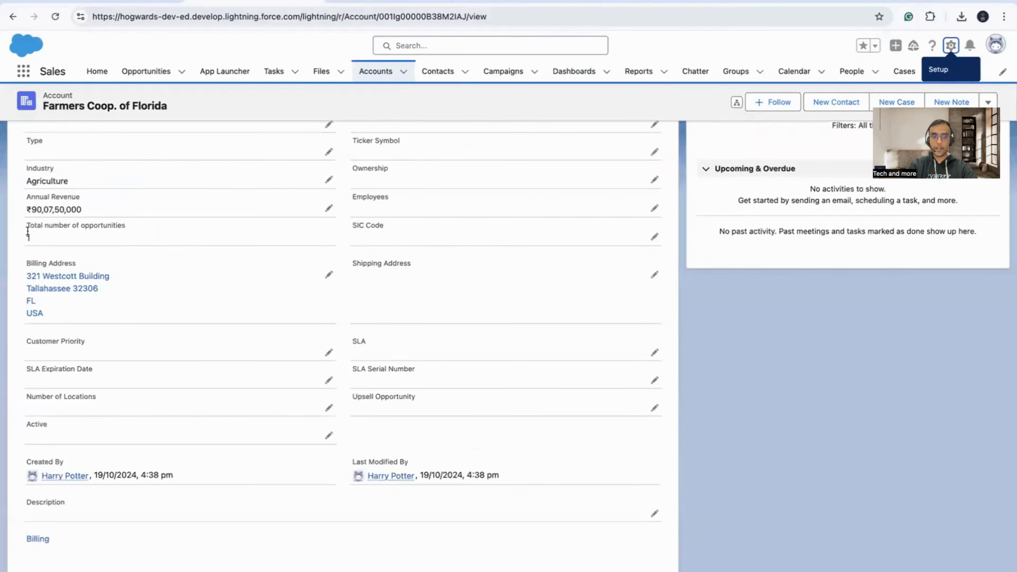
pyautogui.scroll(1, 27, 200)
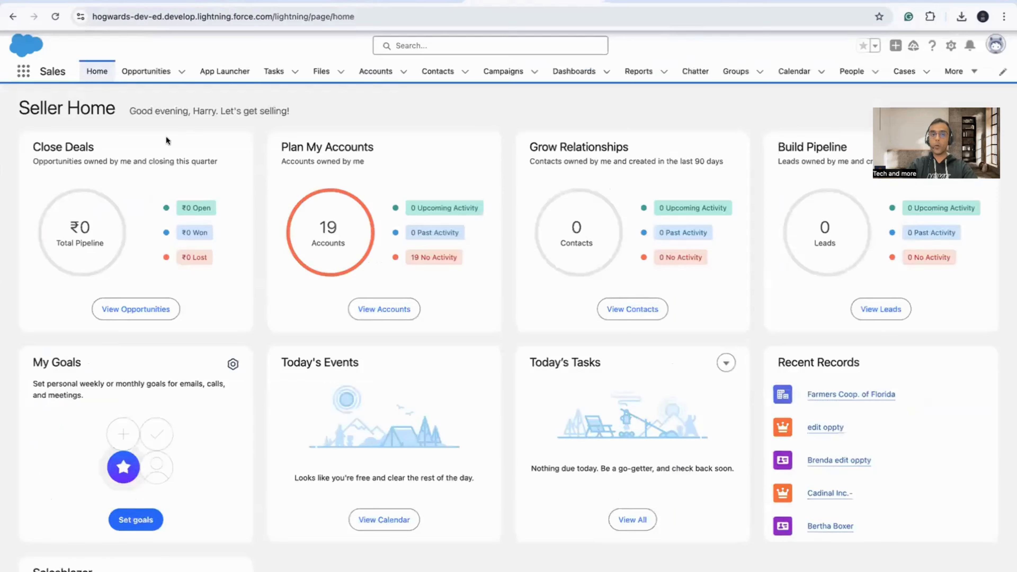
pyautogui.click(418, 3)
pyautogui.click(116, 185)
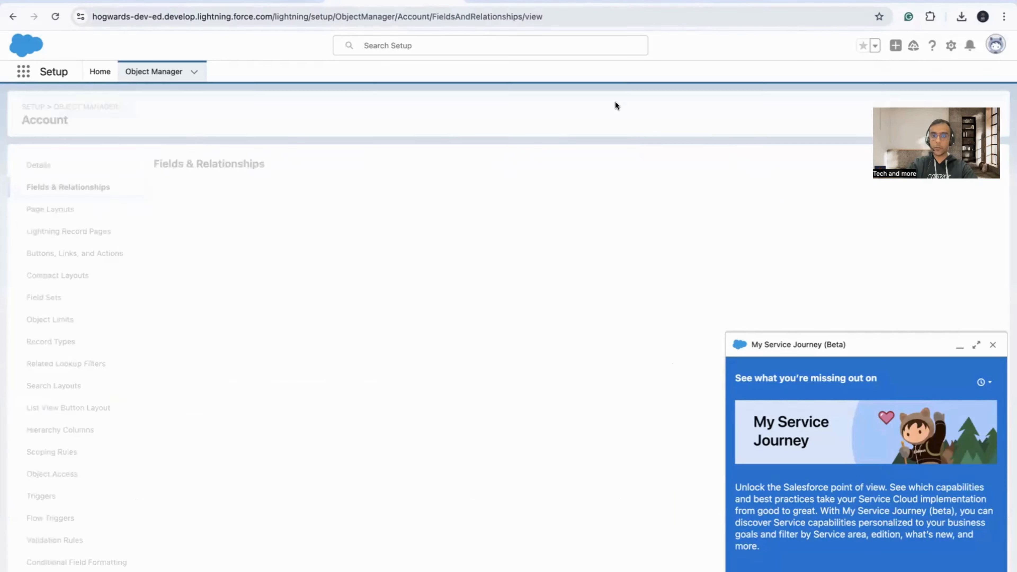
pyautogui.click(676, 167)
pyautogui.write('industry')
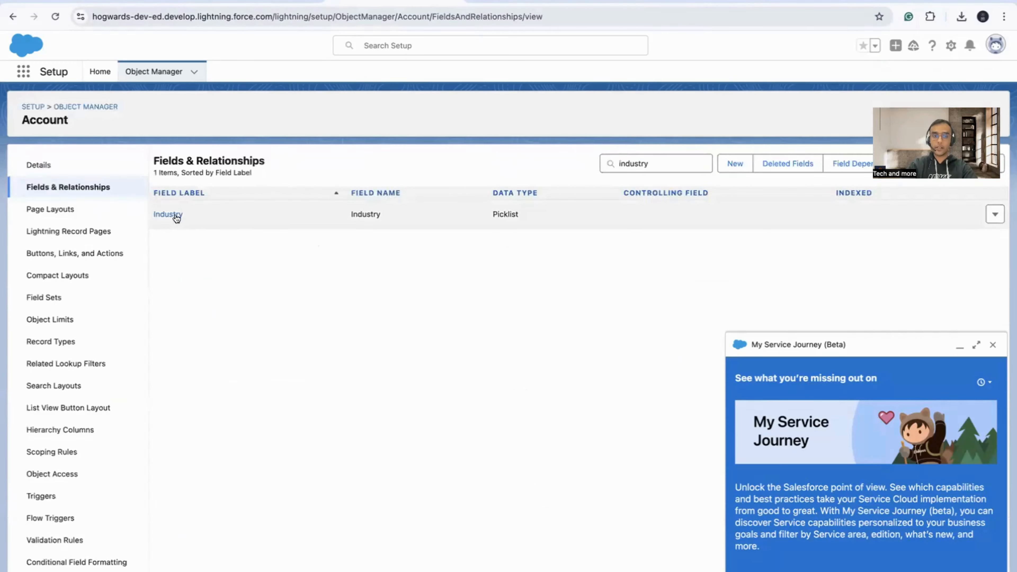
pyautogui.click(174, 215)
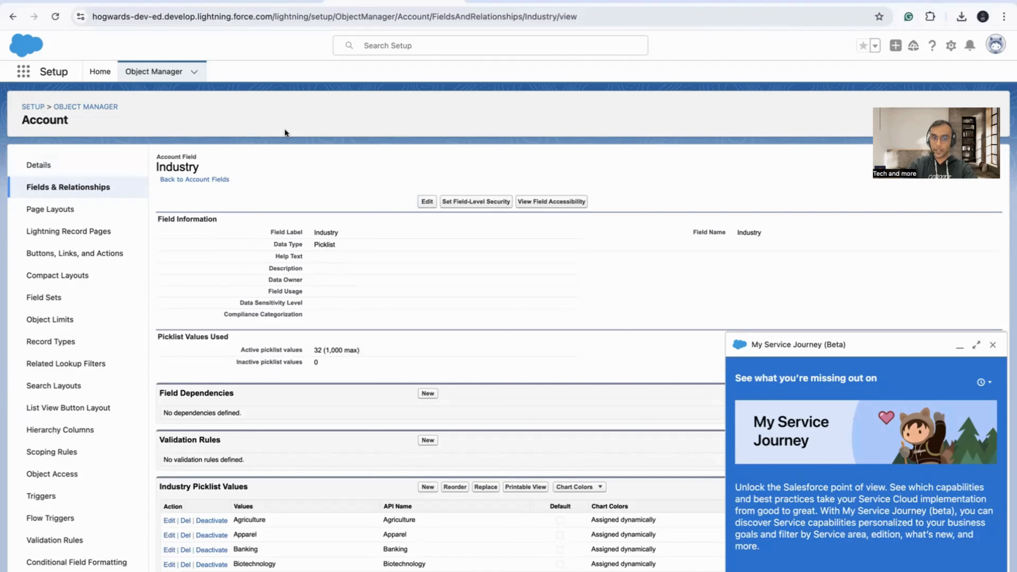
# - Switch back to Workbench and replace the FieldName placeholder in the query with Industry
pyautogui.hotkey('ctrl', 'Tab')
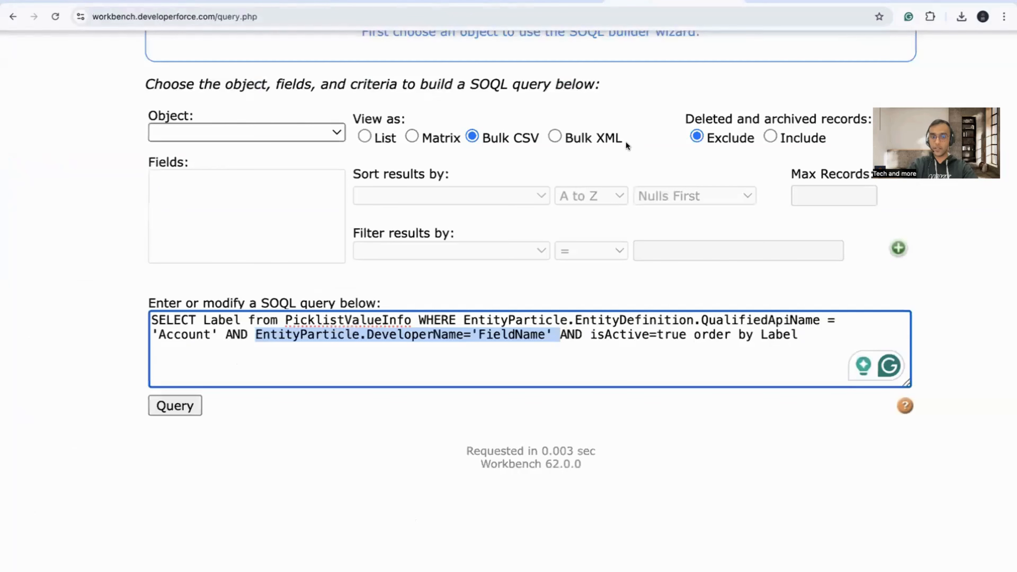
pyautogui.click(565, 334)
pyautogui.doubleClick(519, 333)
pyautogui.write('Industry')
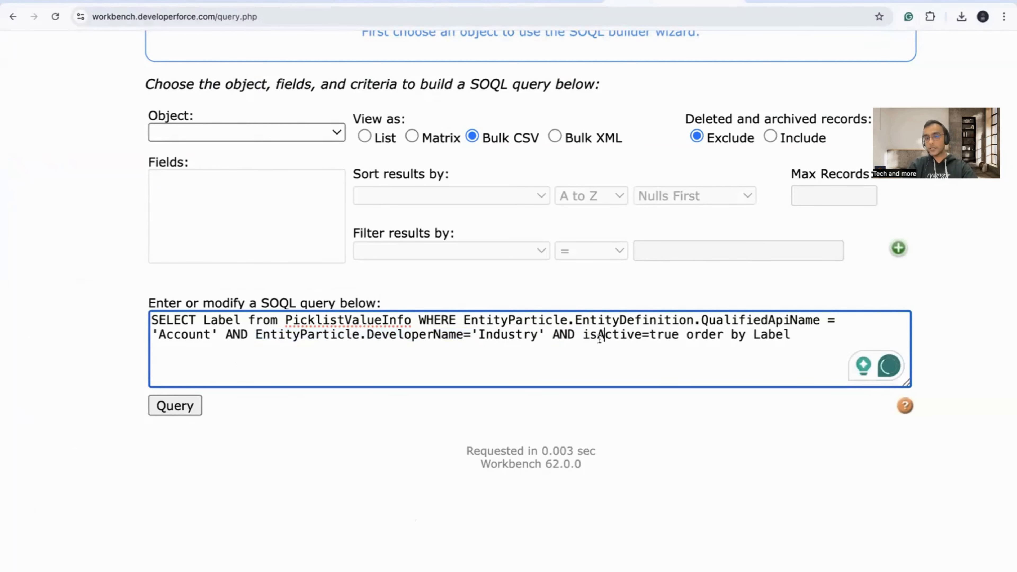
# - Run the completed picklist query and download the result file of its finished batch
pyautogui.moveTo(581, 334); pyautogui.dragTo(675, 331)
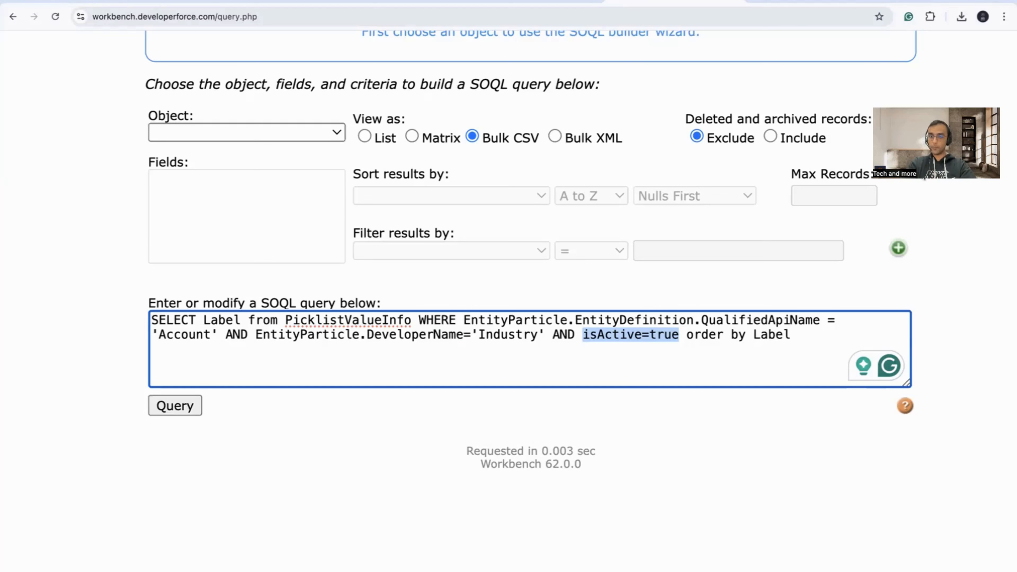
pyautogui.click(766, 324)
pyautogui.press('super+a')
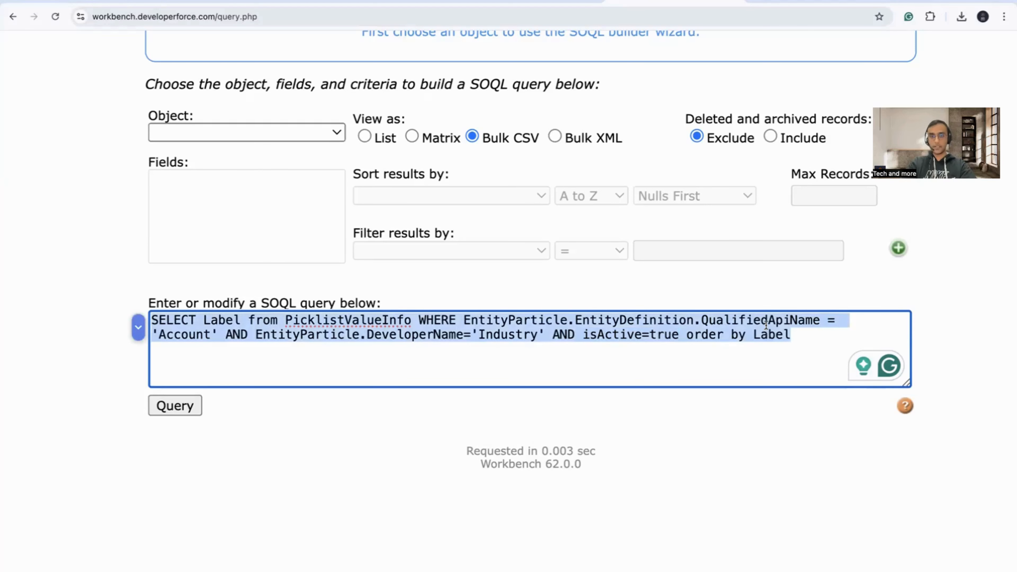
pyautogui.click(175, 405)
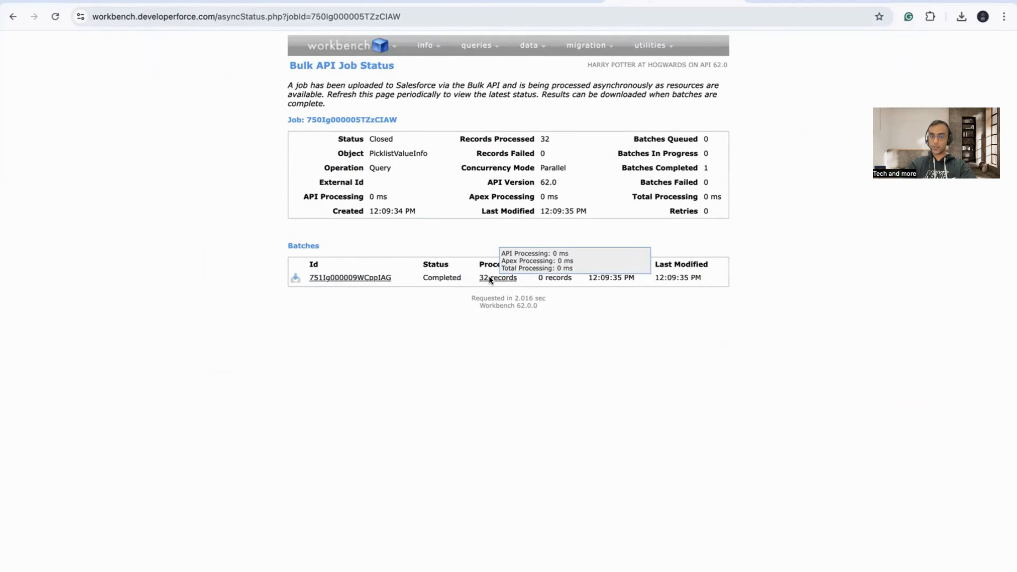
pyautogui.click(295, 279)
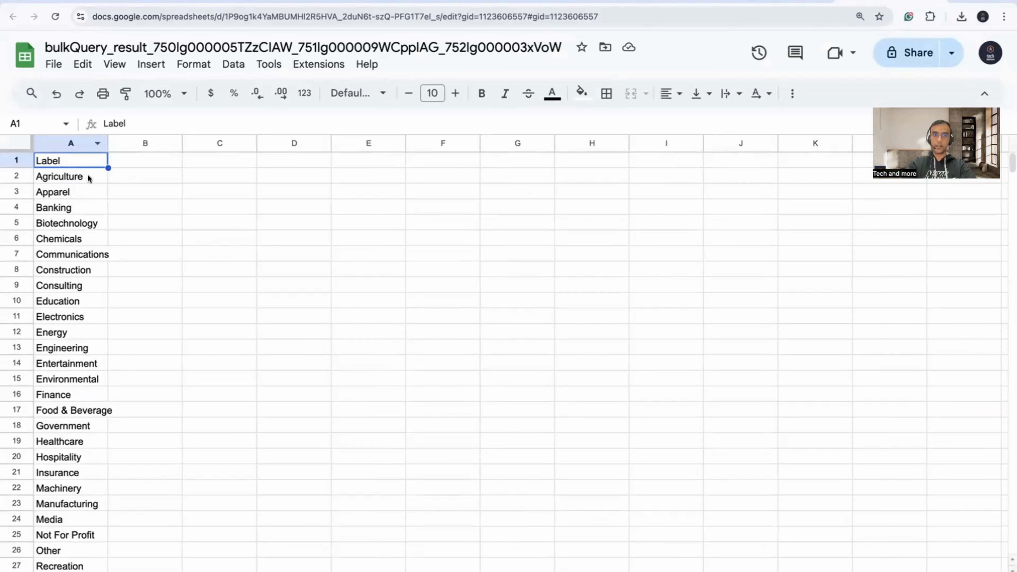
# - Copy the labels in A2:A33 into the Expected vs Actual validation spreadsheet starting at B2, and fit column B to its contents
pyautogui.click(88, 177)
pyautogui.scroll(-5, 96, 379)
pyautogui.keyDown('shift'); pyautogui.click(89, 504); pyautogui.keyUp('shift')
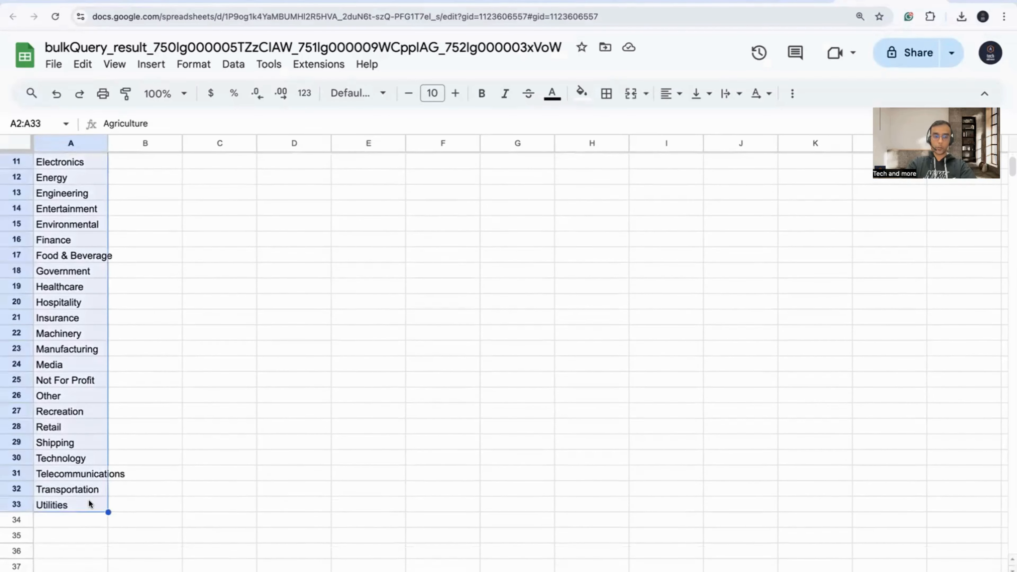
pyautogui.press('super+c')
pyautogui.click(643, 2)
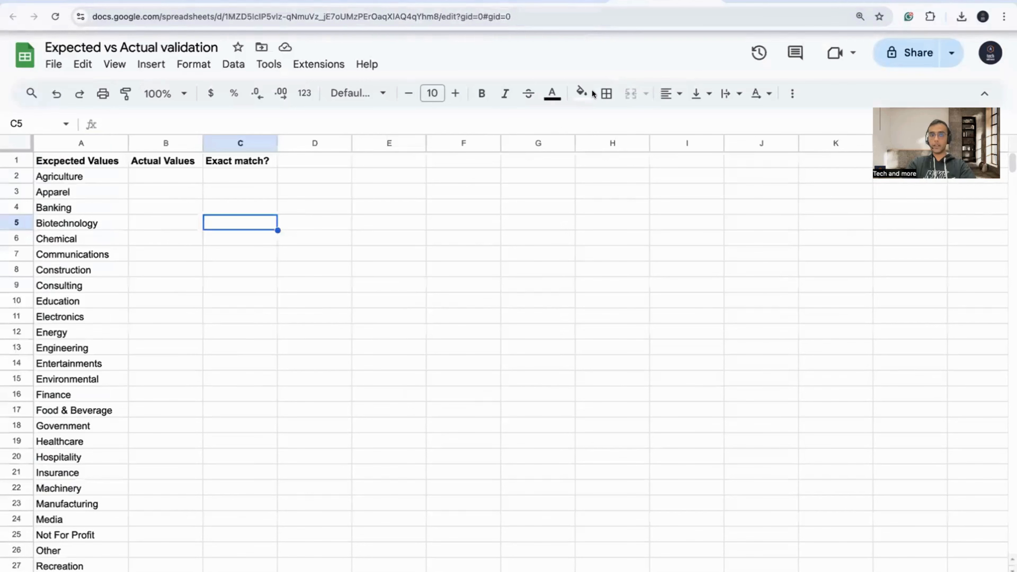
pyautogui.click(150, 174)
pyautogui.press('super+v')
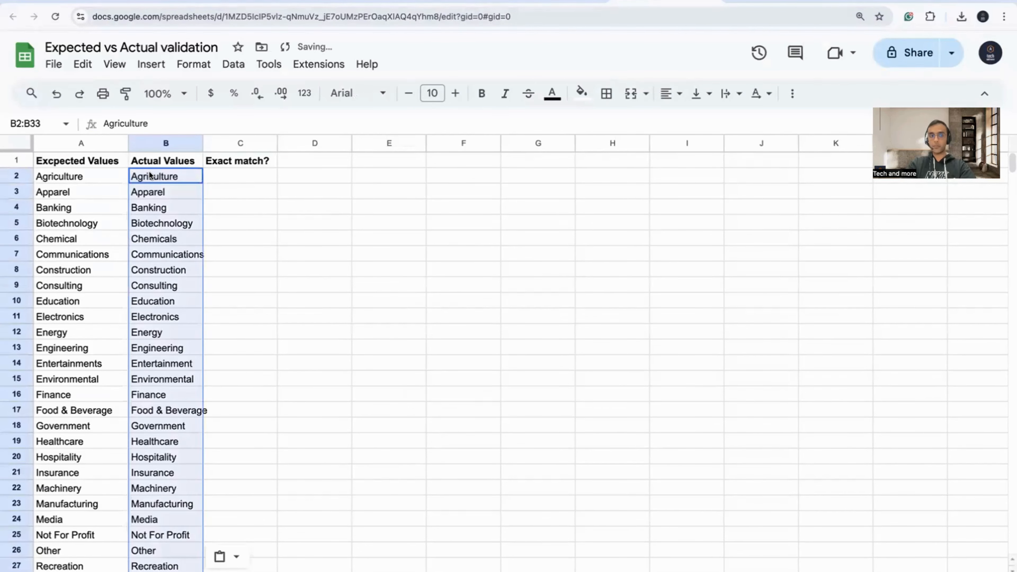
pyautogui.doubleClick(203, 143)
# - Compare the expected and actual values by eye over the first rows, looking back at the Industry field page in Salesforce
pyautogui.click(247, 180)
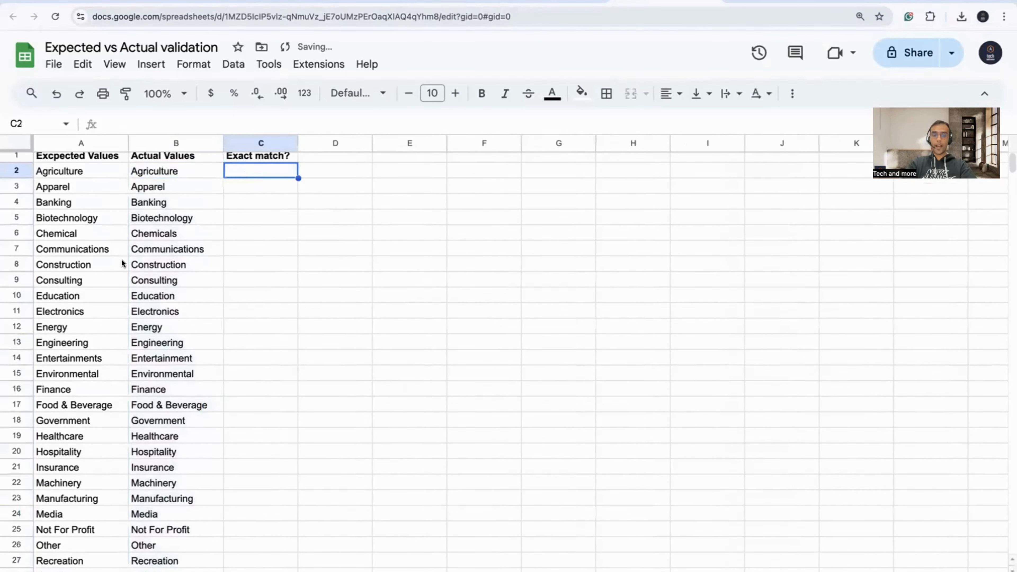
pyautogui.scroll(-10, 123, 264)
pyautogui.scroll(10, 123, 263)
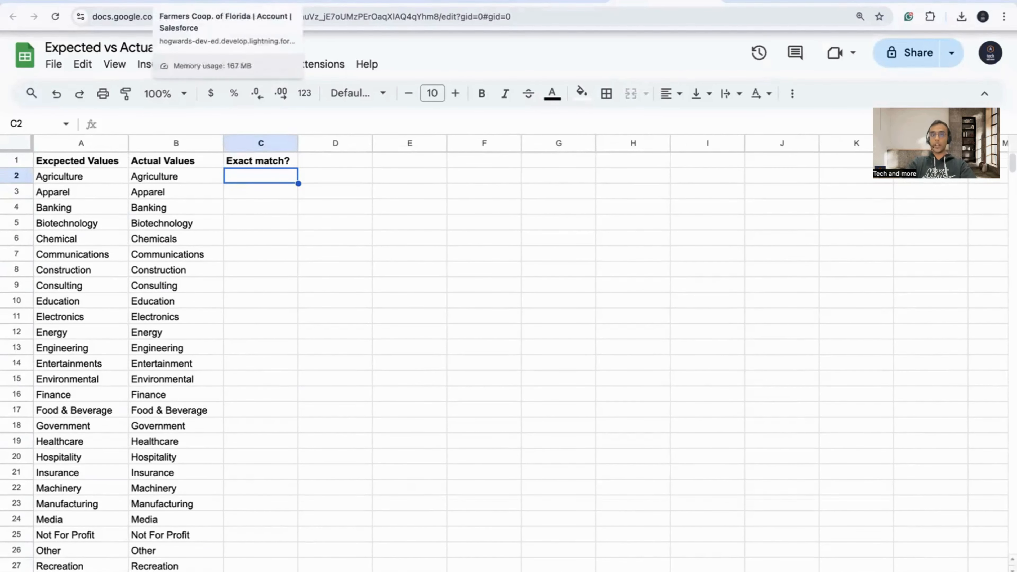
pyautogui.click(212, 2)
pyautogui.click(324, 2)
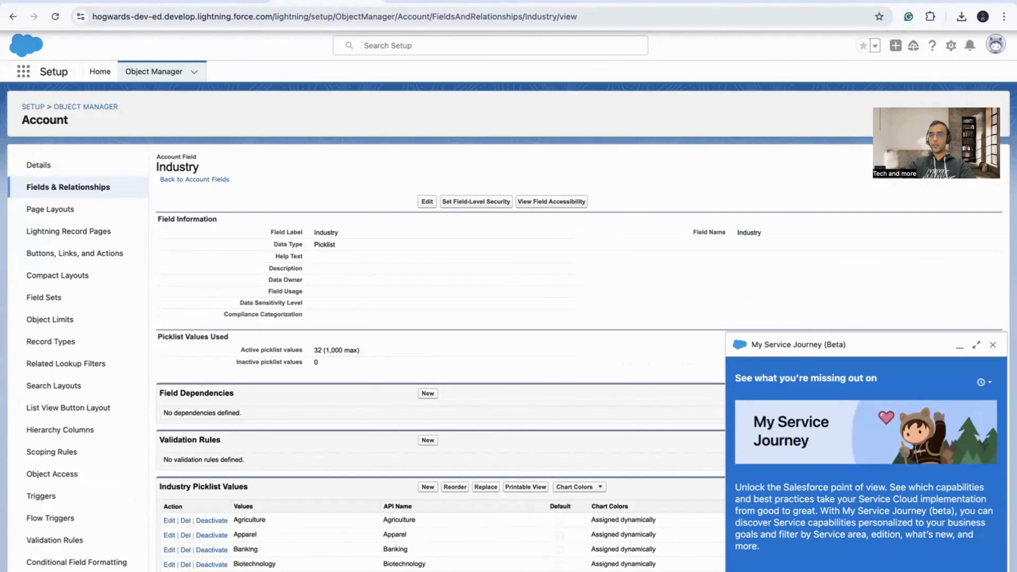
pyautogui.click(665, 2)
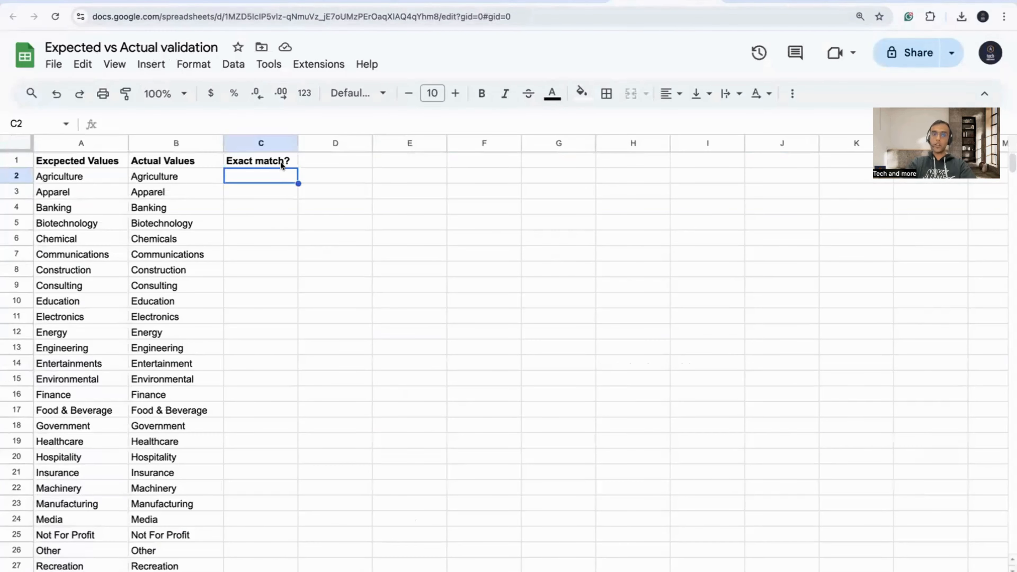
pyautogui.scroll(-2, 148, 339)
pyautogui.scroll(2, 107, 206)
pyautogui.click(91, 171)
pyautogui.click(96, 191)
pyautogui.click(154, 195)
pyautogui.click(107, 205)
pyautogui.click(106, 221)
pyautogui.click(147, 220)
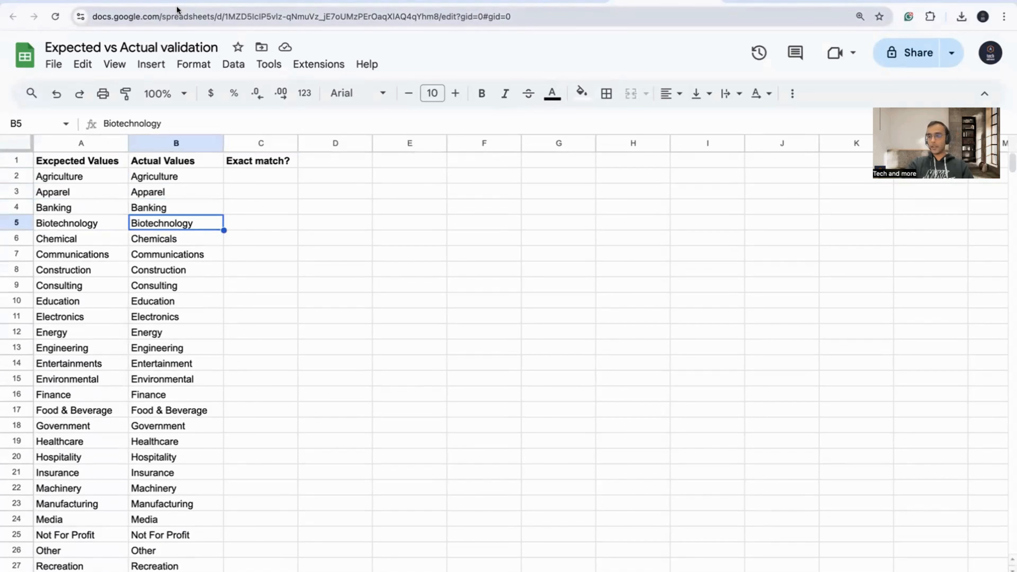
# - Enter the formula =a2=b2 in C2 under Exact match? and dismiss the autofill suggestion
pyautogui.click(251, 177)
pyautogui.write('=')
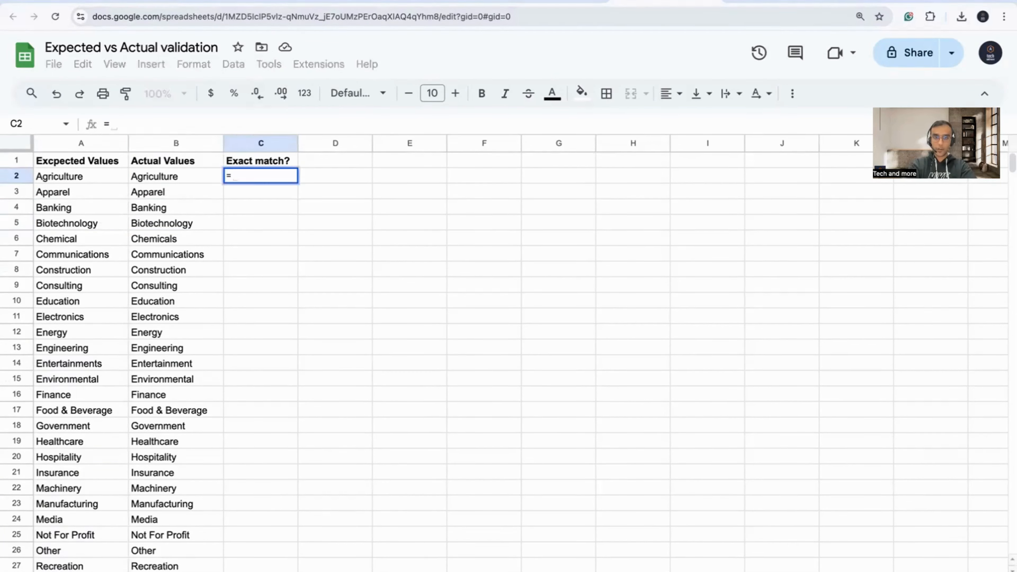
pyautogui.write('a2=b2')
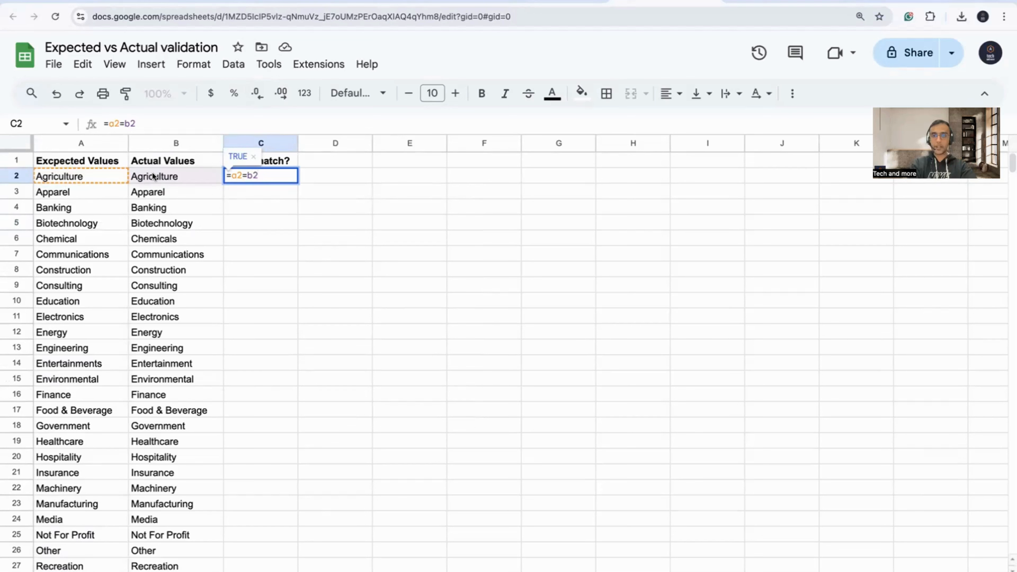
pyautogui.press('Return')
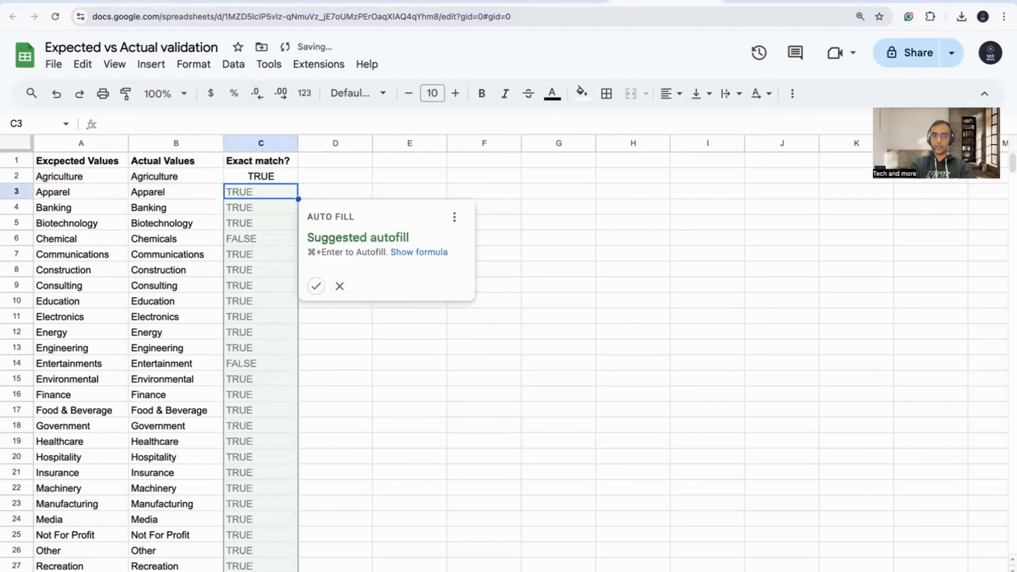
pyautogui.click(312, 174)
# - Fill the comparison formula from C2 down through C33
pyautogui.click(276, 176)
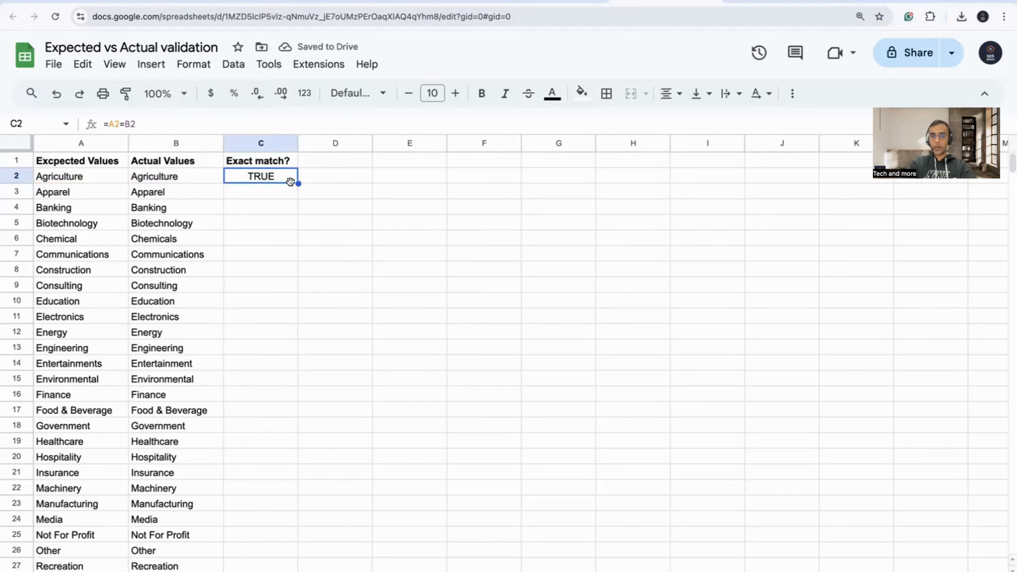
pyautogui.moveTo(298, 183); pyautogui.dragTo(280, 452)
pyautogui.scroll(-2, 296, 270)
pyautogui.scroll(-3, 289, 352)
pyautogui.moveTo(288, 352); pyautogui.dragTo(291, 518)
pyautogui.click(228, 411)
pyautogui.scroll(3, 230, 413)
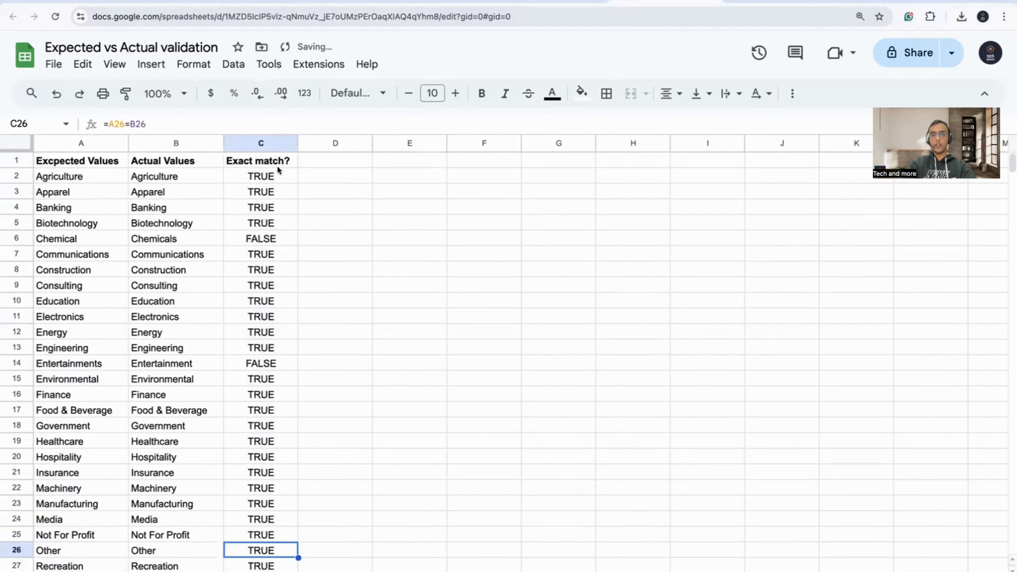
# - Search the sheet for FALSE and look through all rows for mismatches in the Exact match? column
pyautogui.click(256, 366)
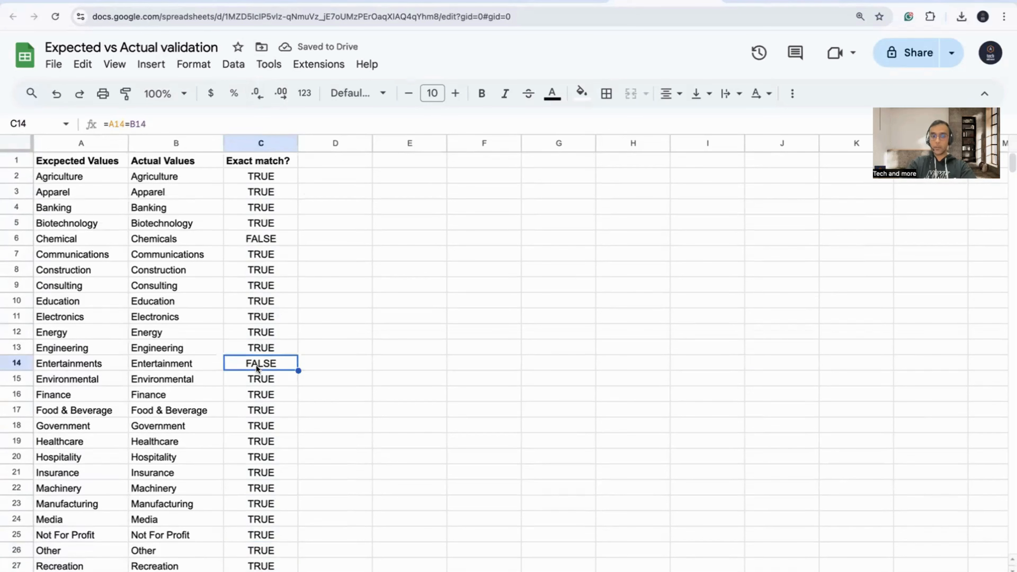
pyautogui.click(248, 240)
pyautogui.hotkey('ctrl', 'f')
pyautogui.write('FALSE')
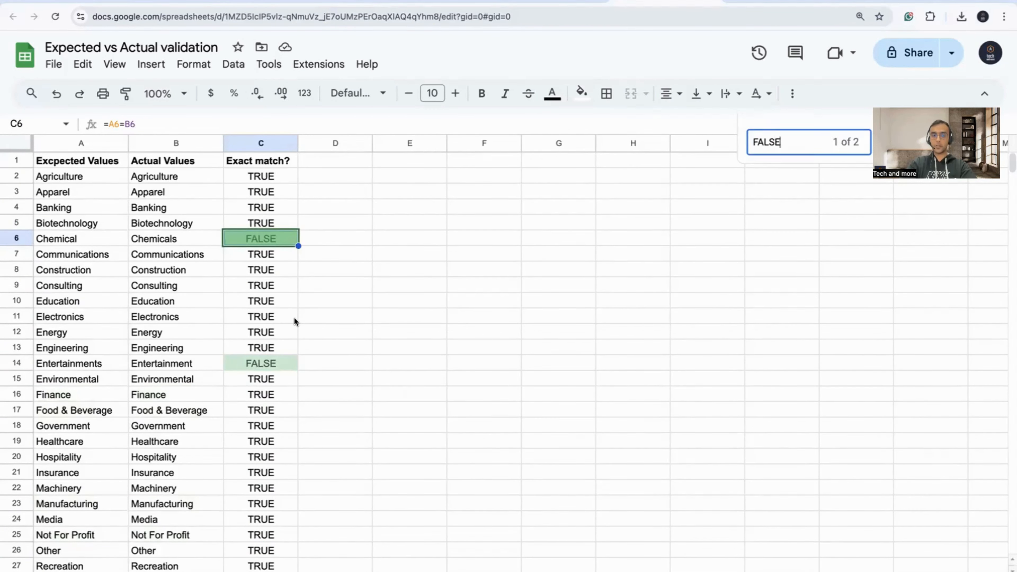
pyautogui.scroll(-3, 294, 317)
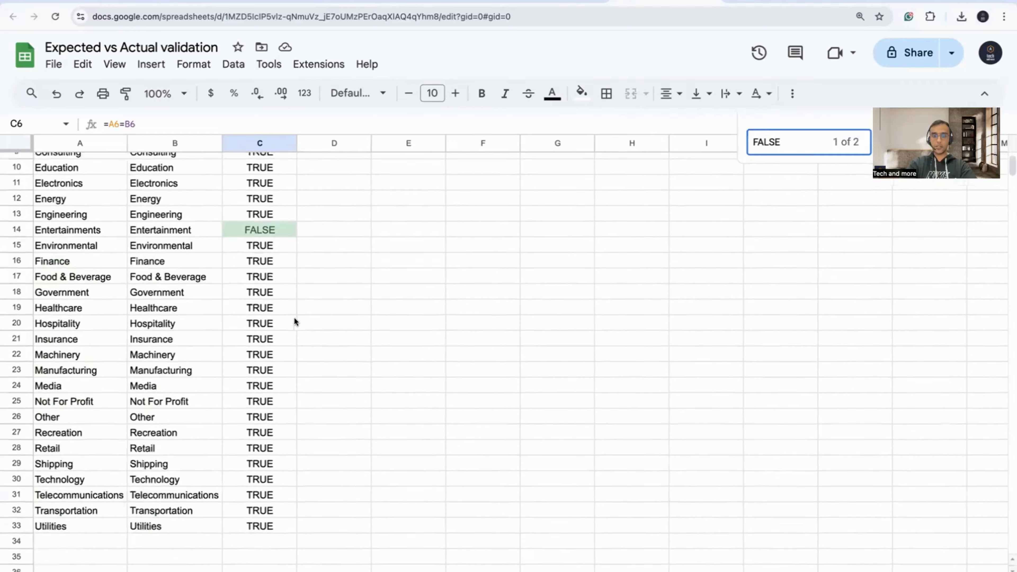
pyautogui.scroll(3, 281, 280)
pyautogui.hscroll(1, 250, 236)
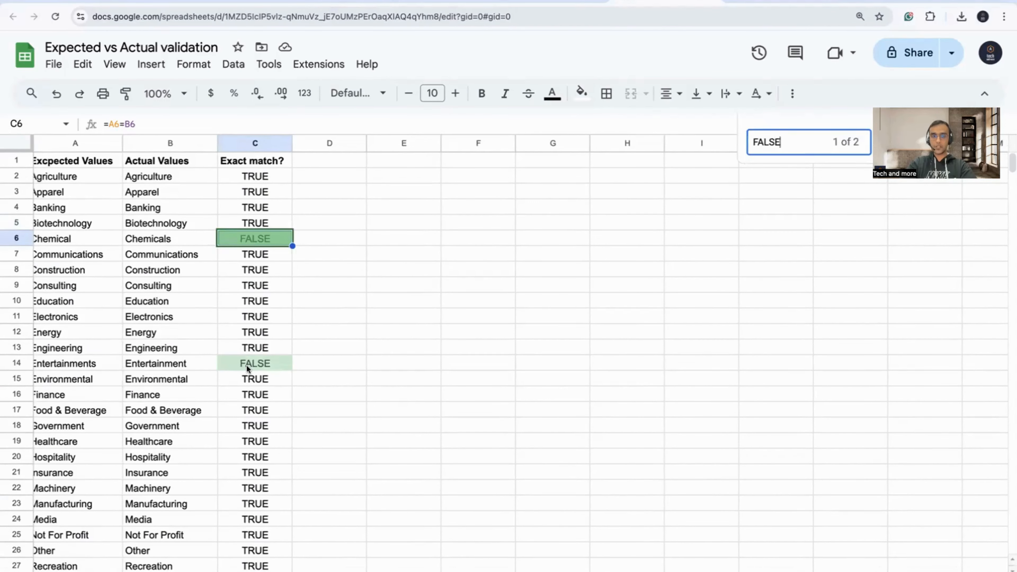
pyautogui.hscroll(-1, 98, 266)
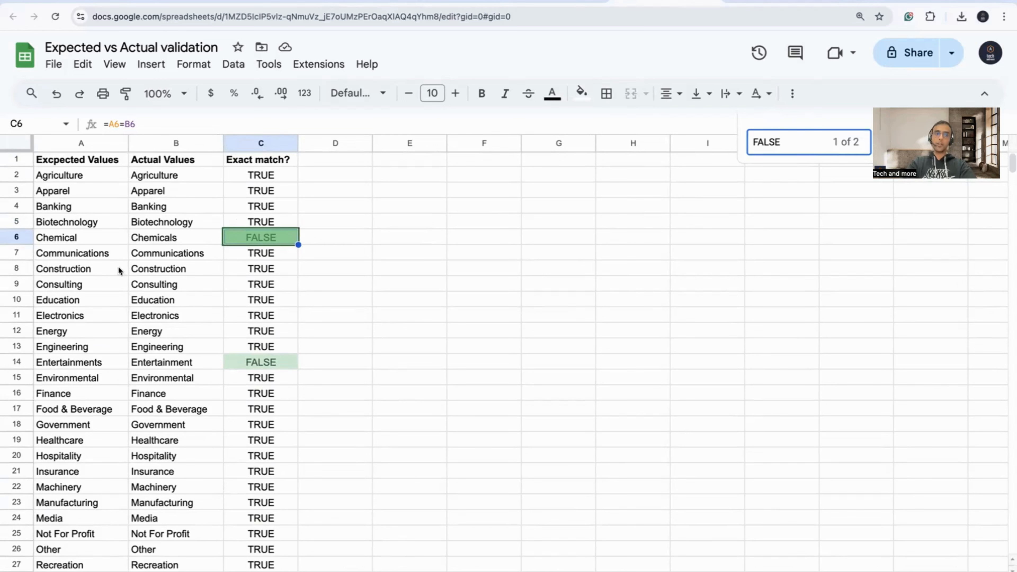
# - Inspect the mismatched expected and actual pairs by selecting A6:B6 and A14:B14
pyautogui.click(98, 237)
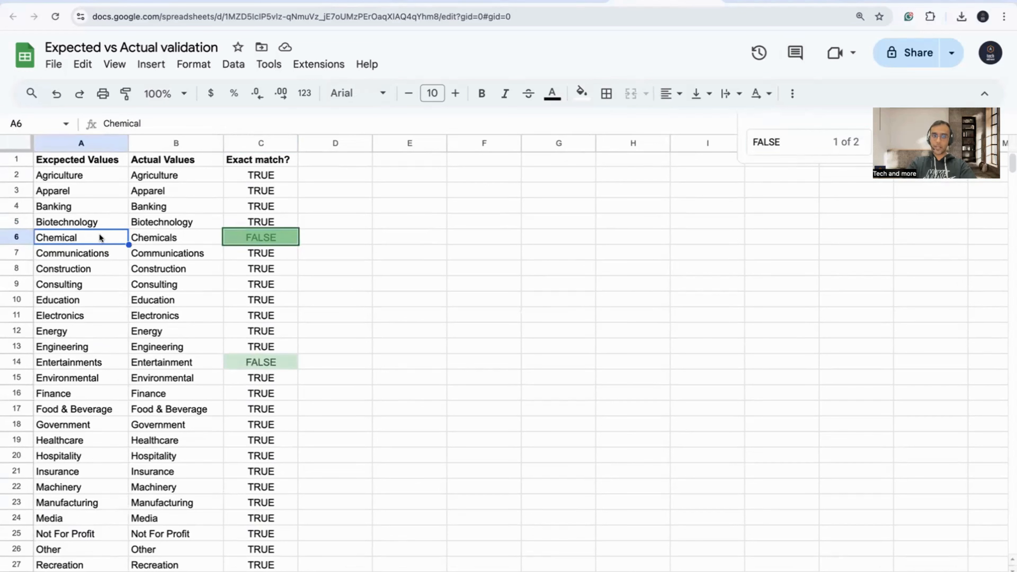
pyautogui.keyDown('shift'); pyautogui.click(160, 238); pyautogui.keyUp('shift')
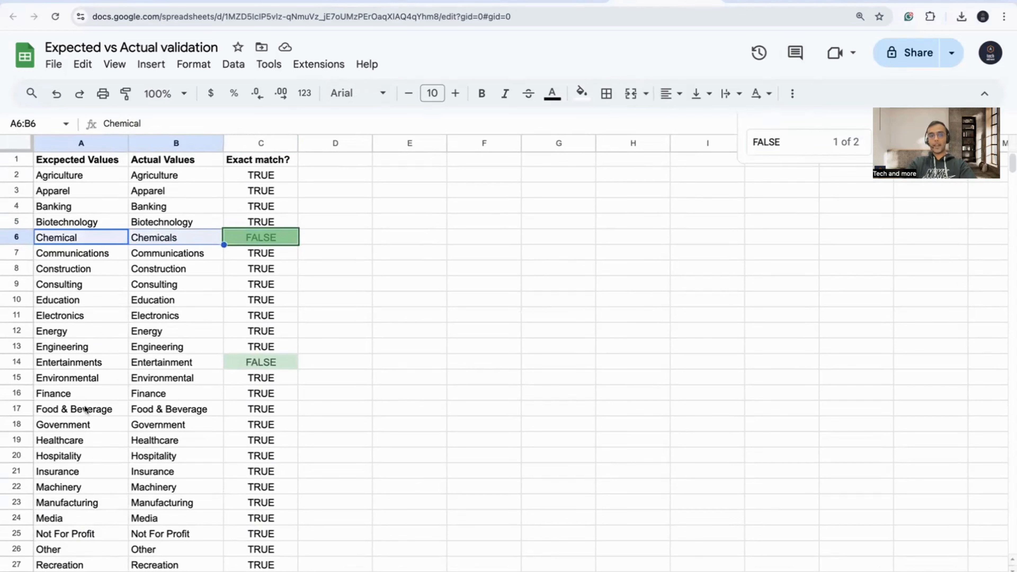
pyautogui.click(83, 396)
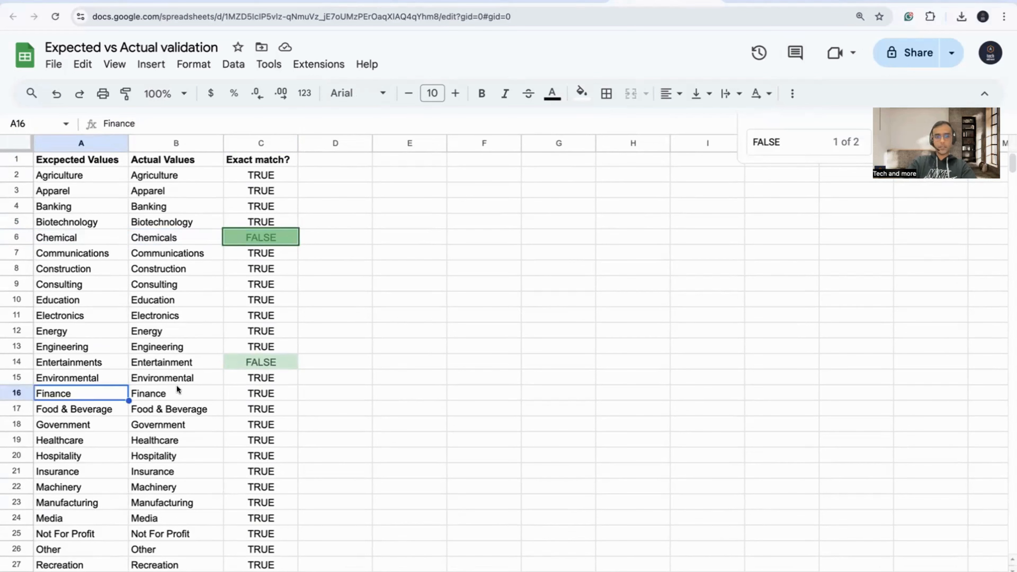
pyautogui.click(108, 362)
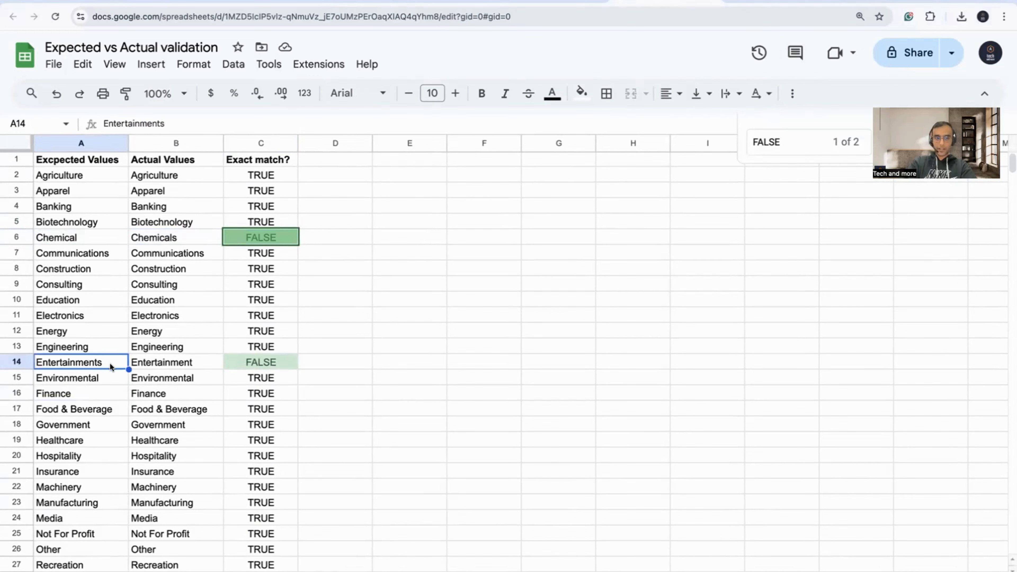
pyautogui.keyDown('shift'); pyautogui.click(146, 363); pyautogui.keyUp('shift')
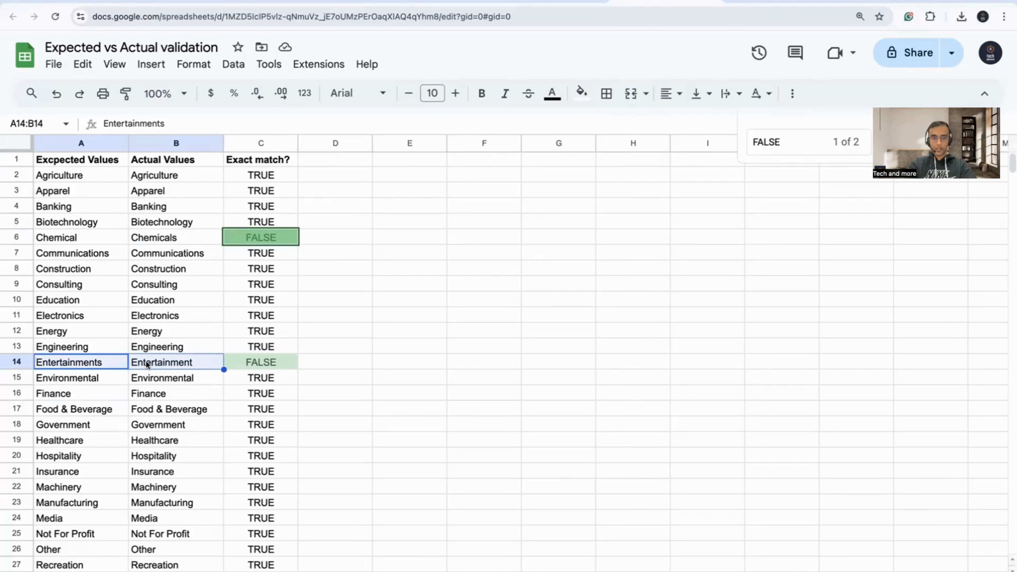
pyautogui.scroll(-1, 166, 238)
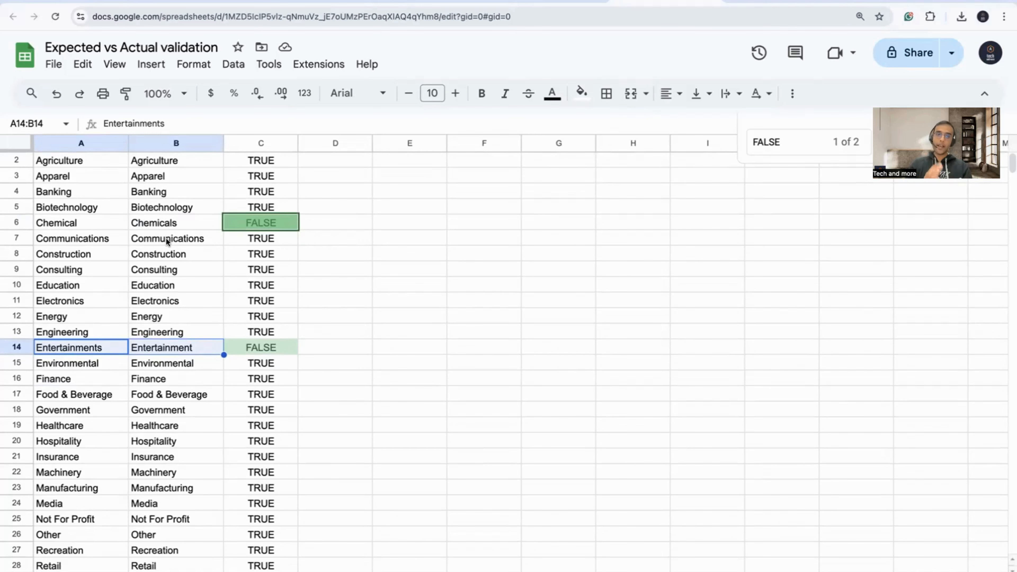
pyautogui.click(180, 1)
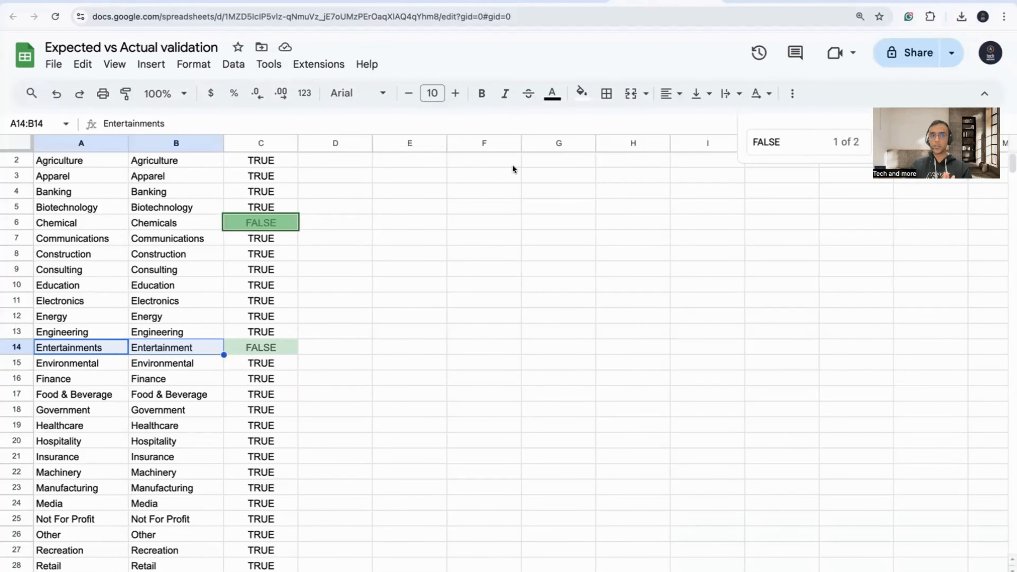
pyautogui.scroll(-5, 239, 278)
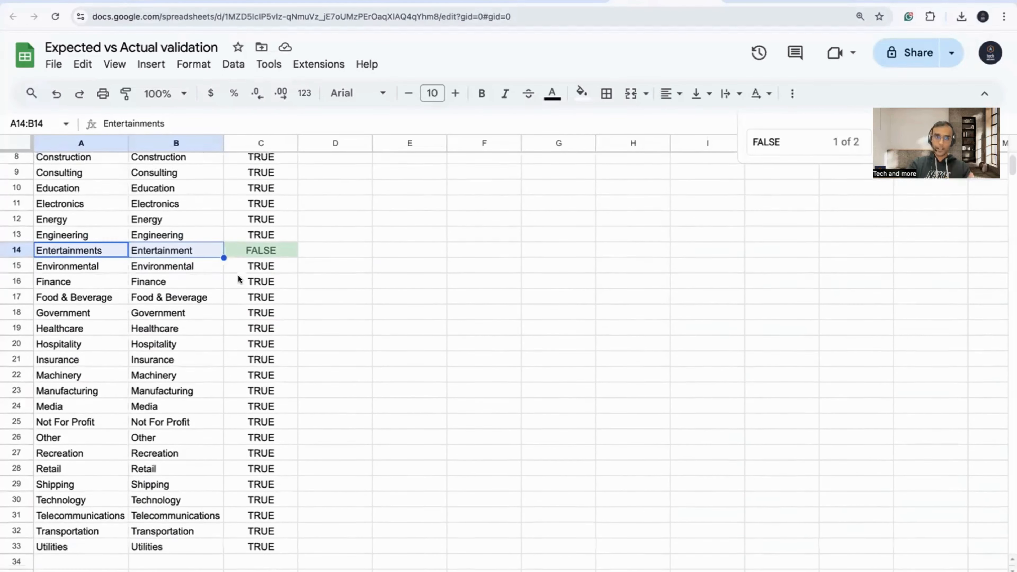